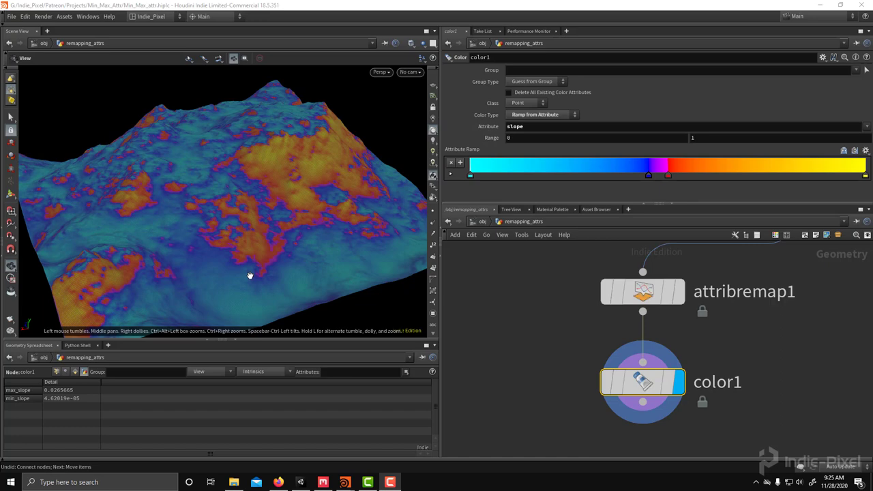
# Step: Inspect grid1, then mountain1's settings: Height 5.48, Element Size 6.39, Offset 4.7, centered noise
pyautogui.moveTo(706, 246); pyautogui.dragTo(549, 303)
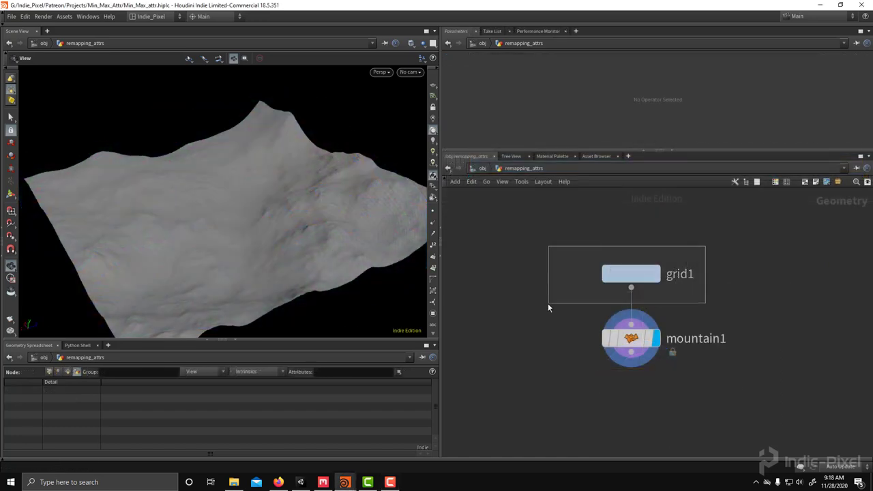
pyautogui.scroll(-1, 509, 109)
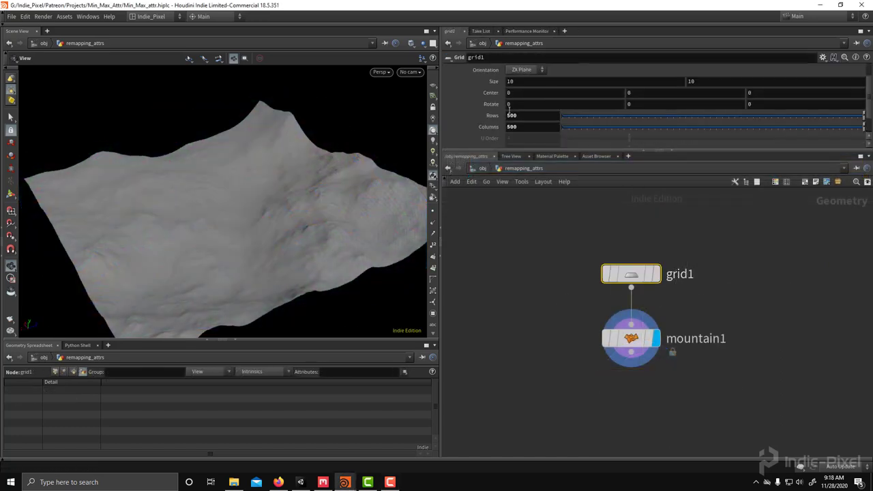
pyautogui.moveTo(547, 387); pyautogui.dragTo(710, 328)
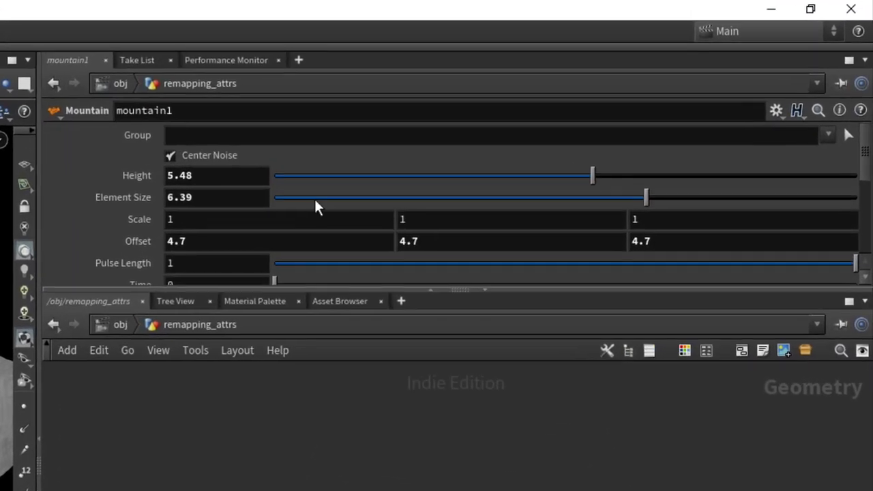
pyautogui.scroll(-2, 585, 108)
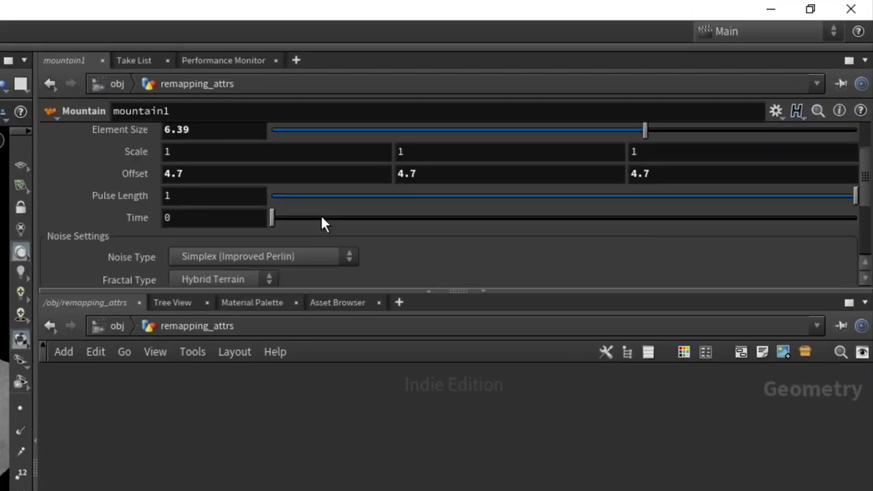
pyautogui.scroll(-2, 265, 204)
pyautogui.scroll(3, 509, 228)
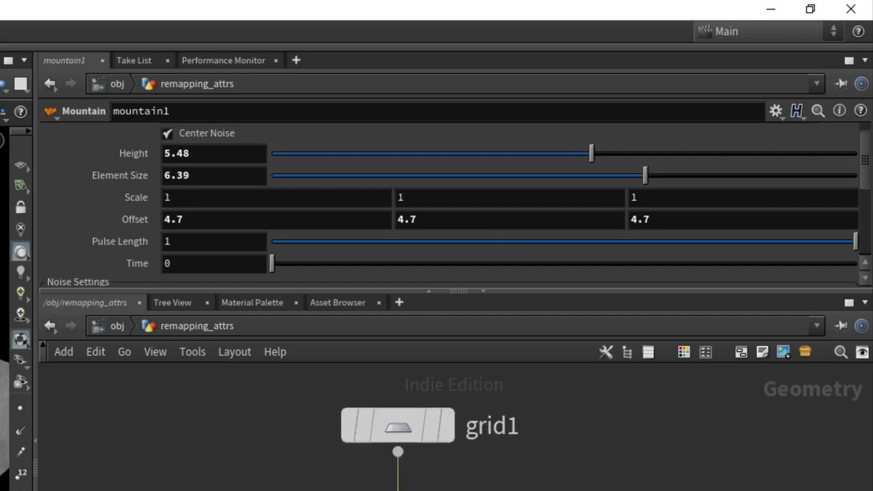
# Step: Add a Measure node below mountain1 and wire mountain1 into it
pyautogui.press('Tab')
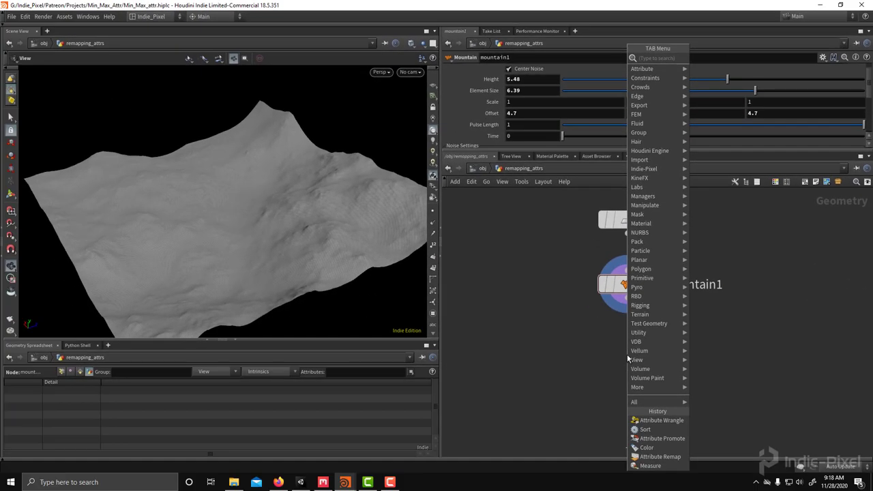
pyautogui.write('attribwrangle')
pyautogui.press('Return')
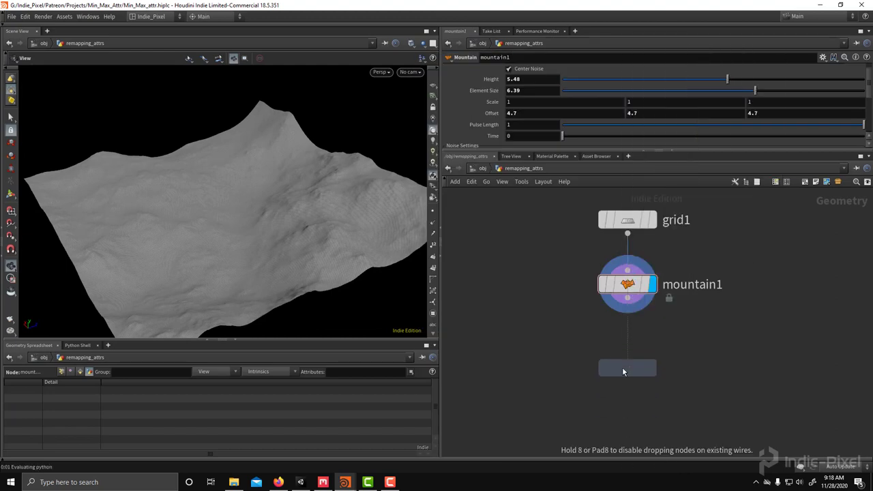
pyautogui.click(622, 367)
pyautogui.click(628, 298)
pyautogui.click(628, 354)
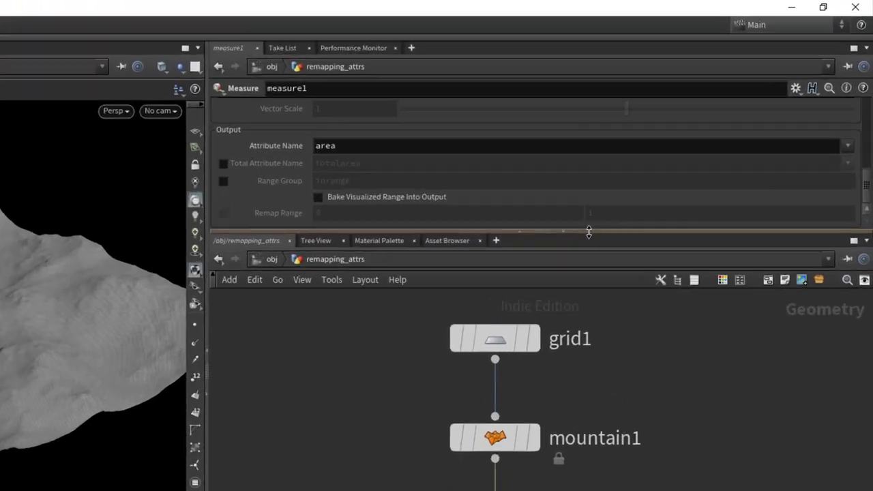
pyautogui.moveTo(589, 232); pyautogui.dragTo(587, 329)
pyautogui.scroll(4, 500, 222)
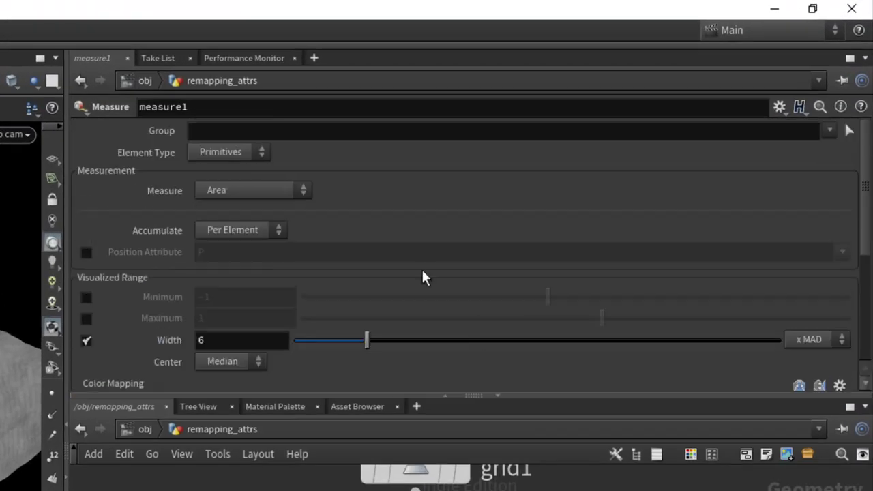
# Step: Set measure1 to Gradient of P's Y component per point, showing the red-blue gradient map
pyautogui.click(275, 193)
pyautogui.click(249, 295)
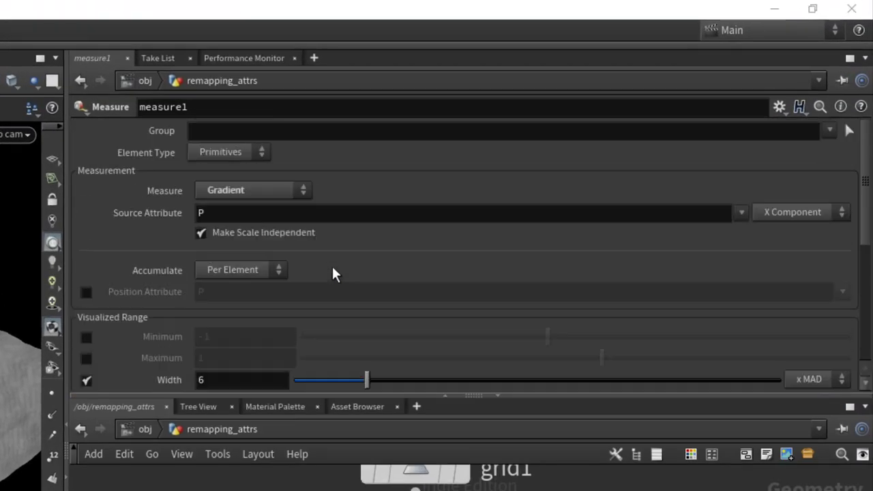
pyautogui.click(803, 217)
pyautogui.click(794, 245)
pyautogui.click(217, 153)
pyautogui.click(206, 170)
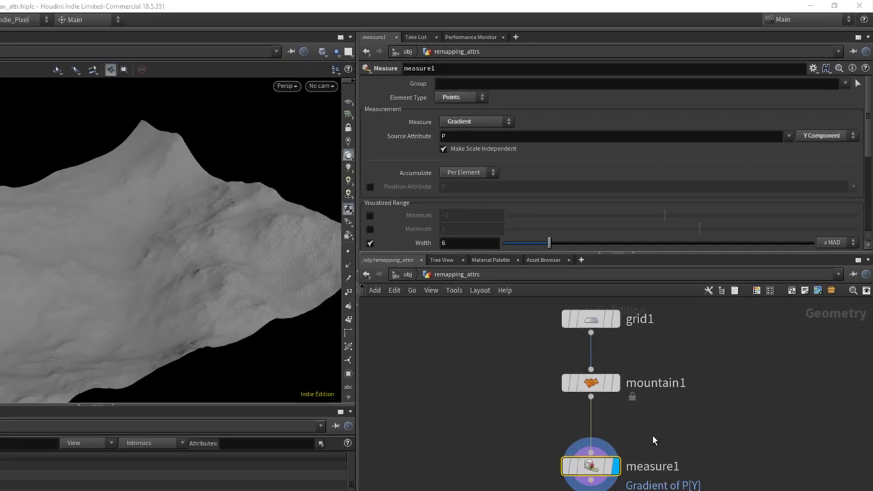
pyautogui.press('Return')
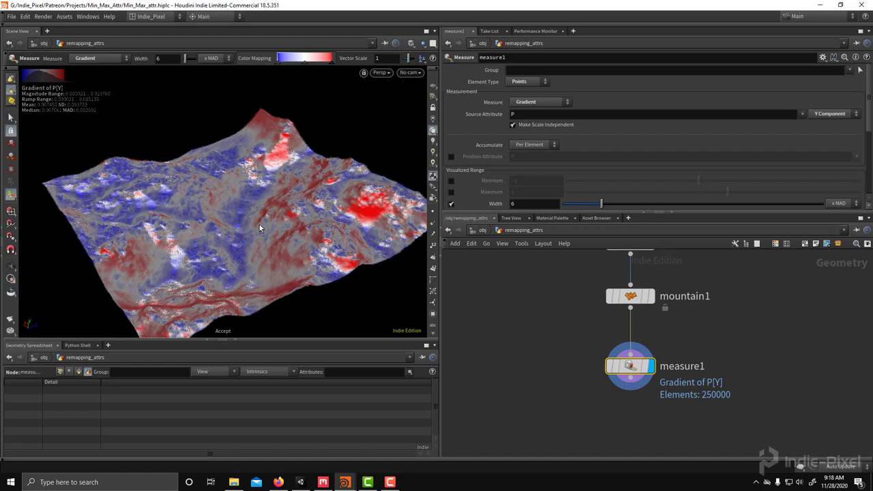
pyautogui.press('Escape')
pyautogui.moveTo(259, 225); pyautogui.dragTo(287, 199)
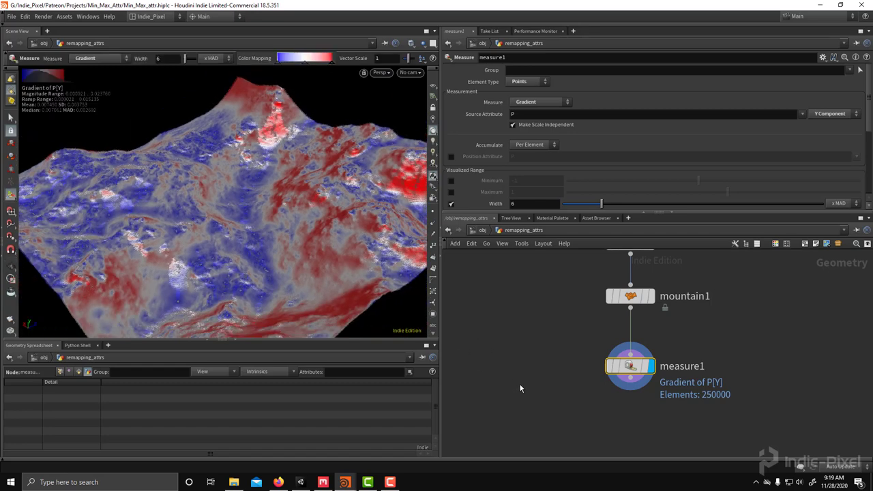
# Step: Add an Attribute Wrangle below measure1, wire it in, and check the gradient output name
pyautogui.scroll(2, 526, 355)
pyautogui.press('Tab')
pyautogui.write('wr')
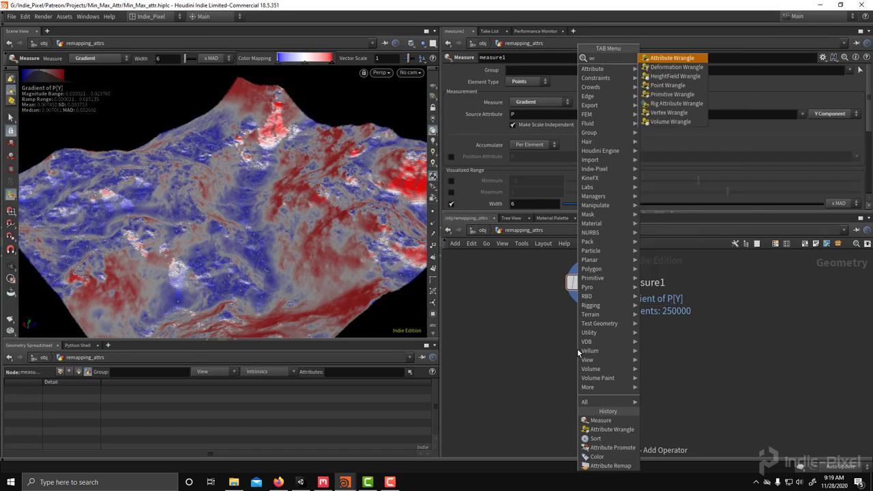
pyautogui.write('ang')
pyautogui.press('Return')
pyautogui.click(589, 346)
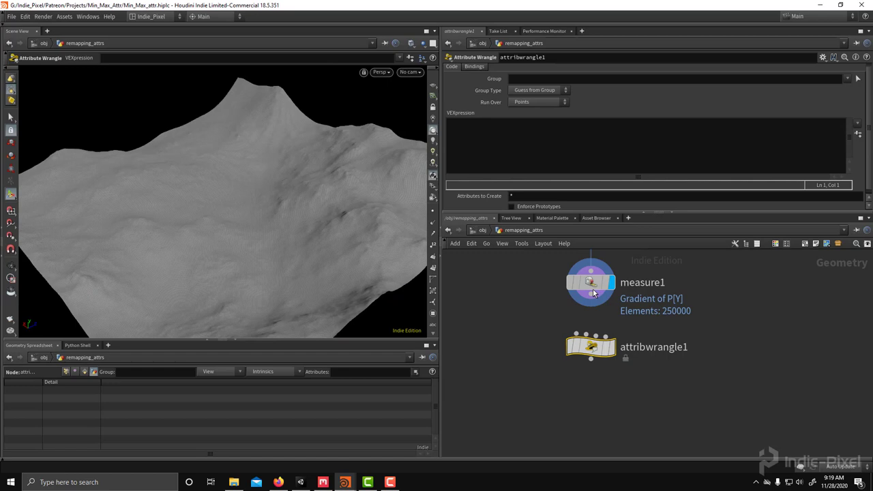
pyautogui.click(597, 296)
pyautogui.moveTo(591, 294); pyautogui.dragTo(591, 339)
pyautogui.click(613, 346)
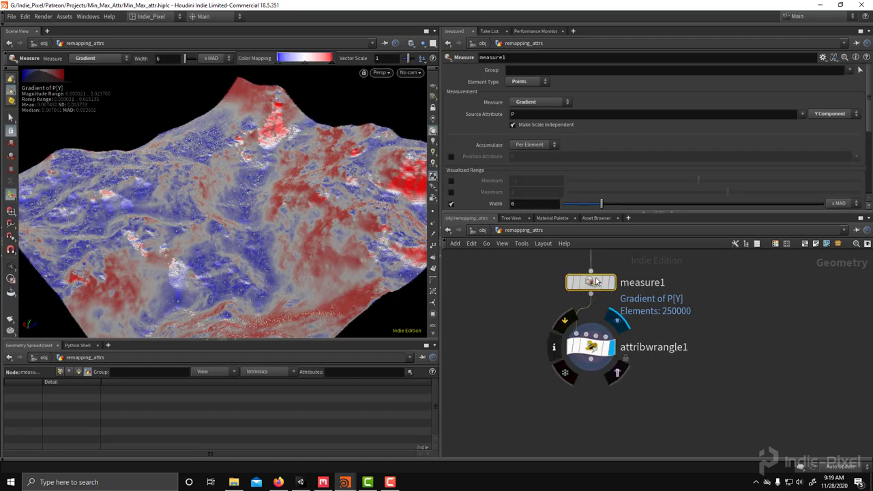
pyautogui.scroll(-5, 628, 159)
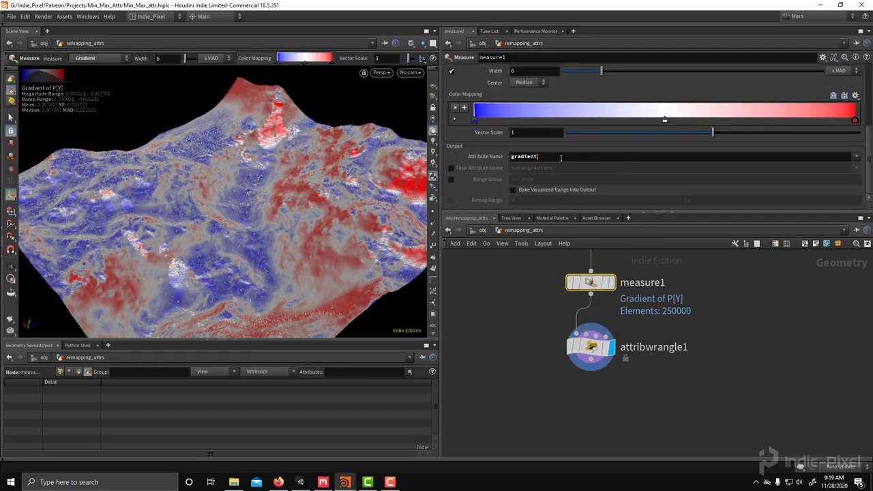
pyautogui.click(561, 156)
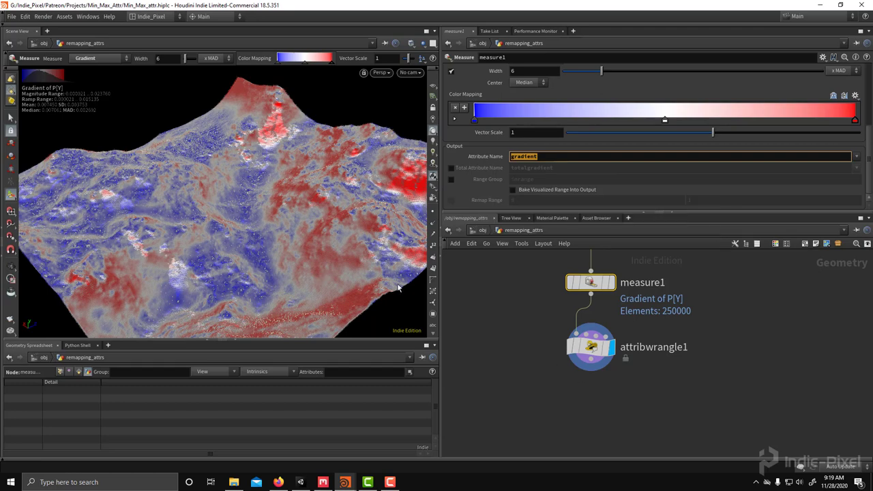
# Step: Enter the VEX code f@slope = length(v@gradient); in the wrangle
pyautogui.click(591, 346)
pyautogui.click(565, 139)
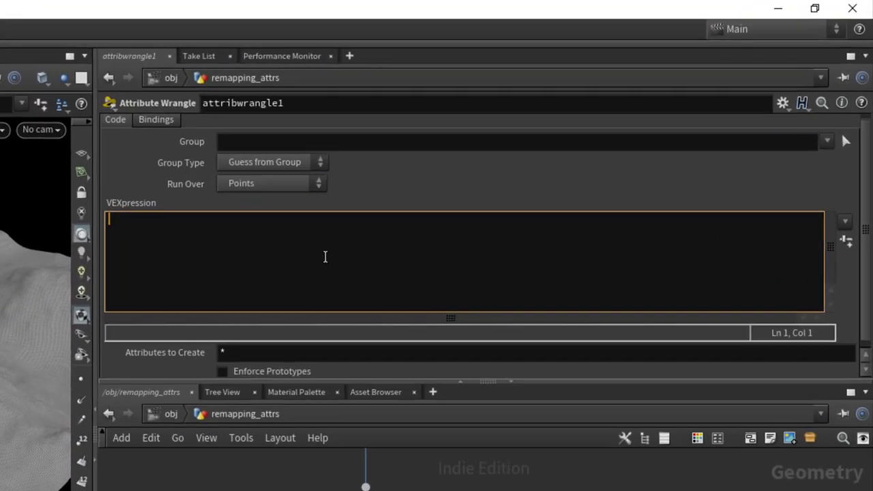
pyautogui.write('f@cur')
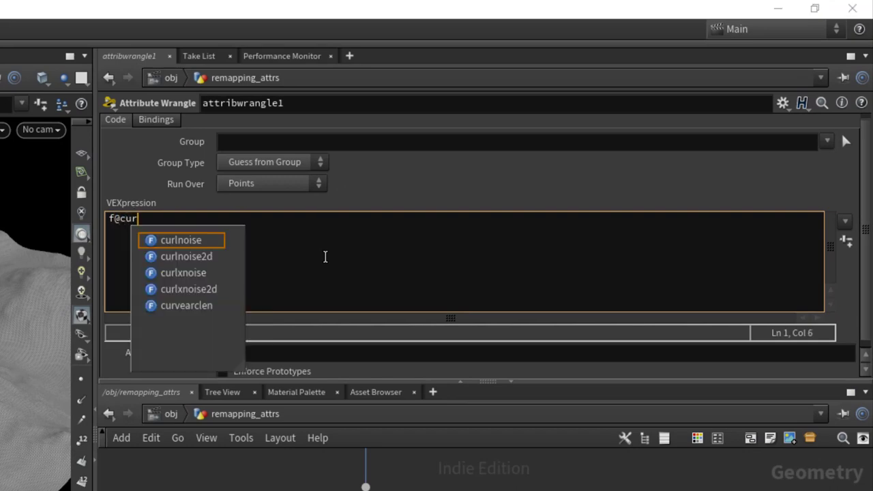
pyautogui.press('BackSpace')
pyautogui.press('BackSpace')
pyautogui.press('BackSpace')
pyautogui.write('slope ')
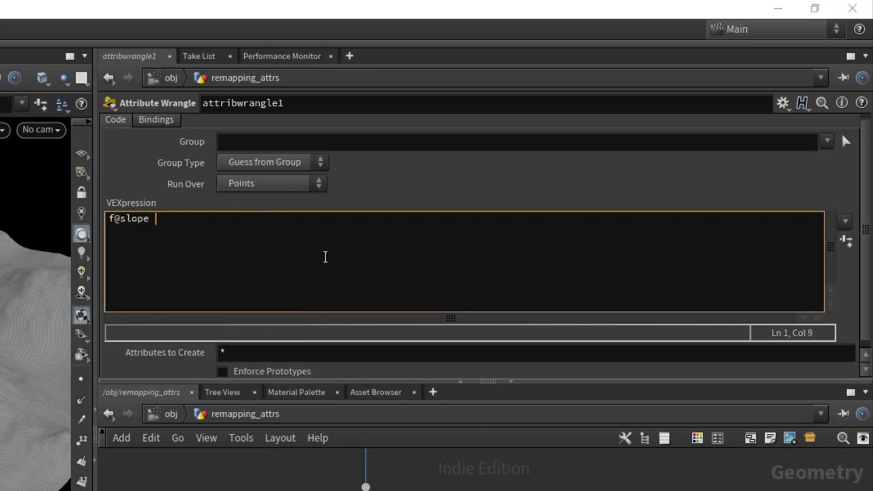
pyautogui.write('= length()')
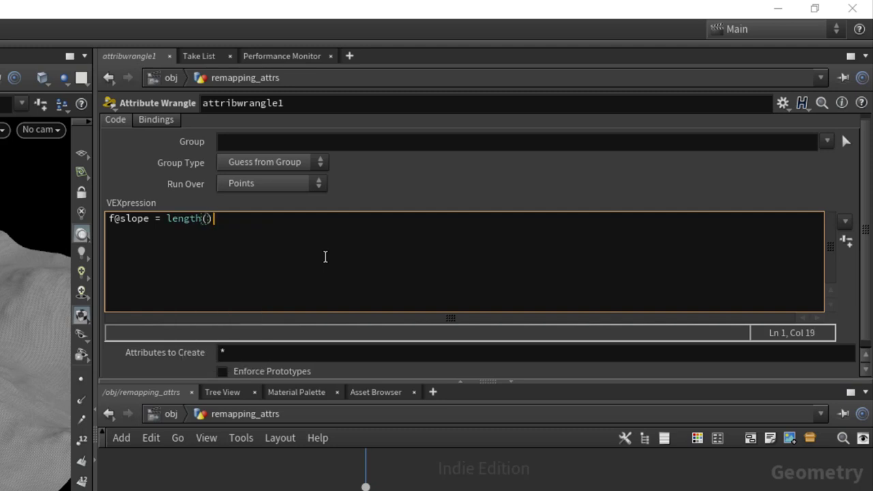
pyautogui.press('Left')
pyautogui.write('v@gradient')
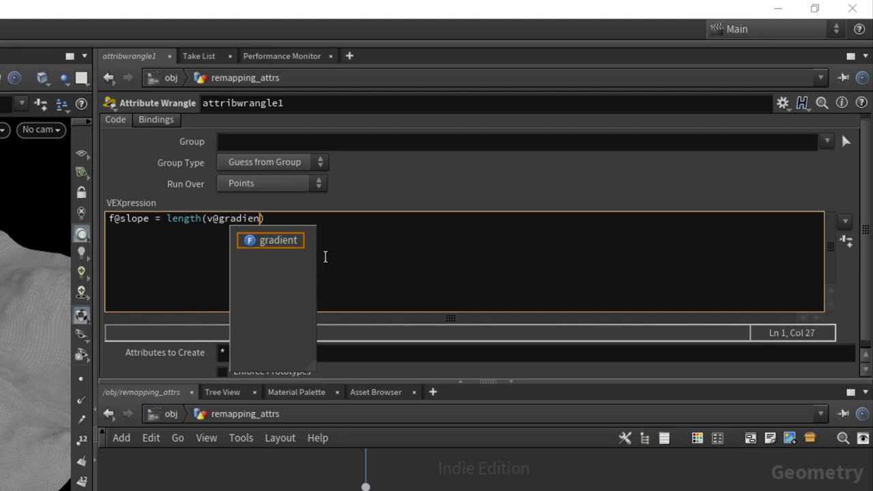
pyautogui.press('End')
pyautogui.write(';')
pyautogui.press('Return')
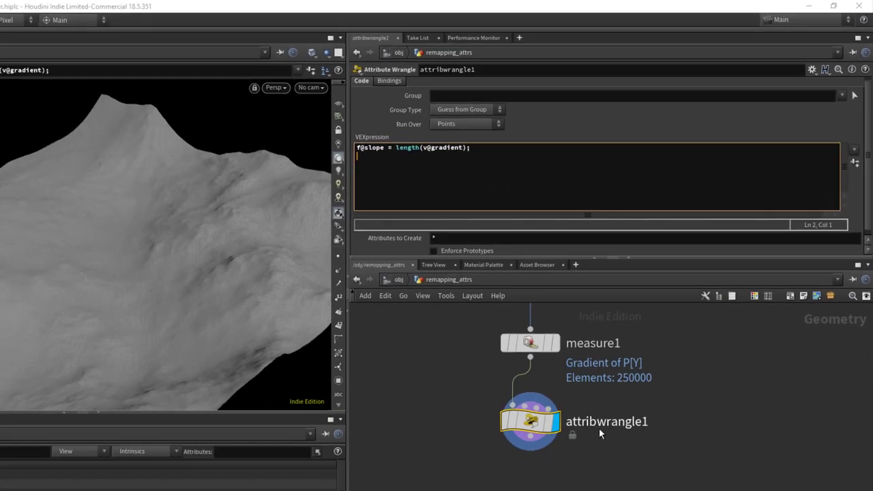
# Step: Rename the wrangle node to get_length and make room below it
pyautogui.doubleClick(626, 349)
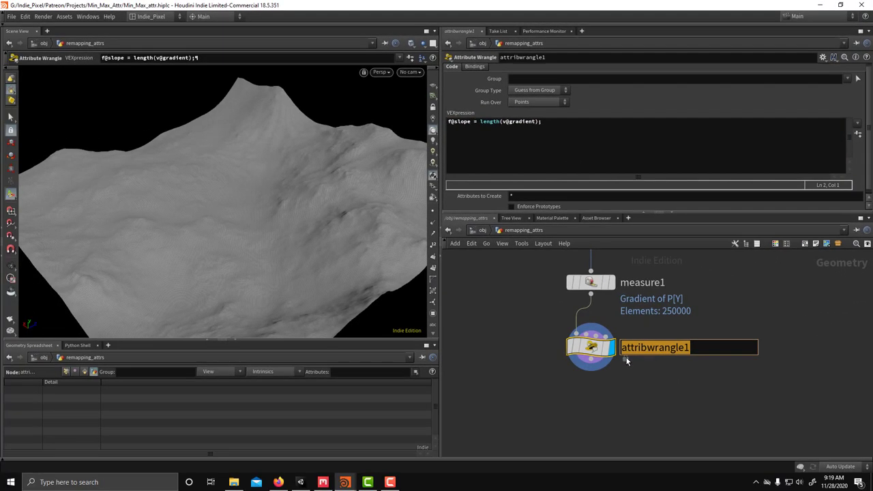
pyautogui.write('get_length')
pyautogui.press('Return')
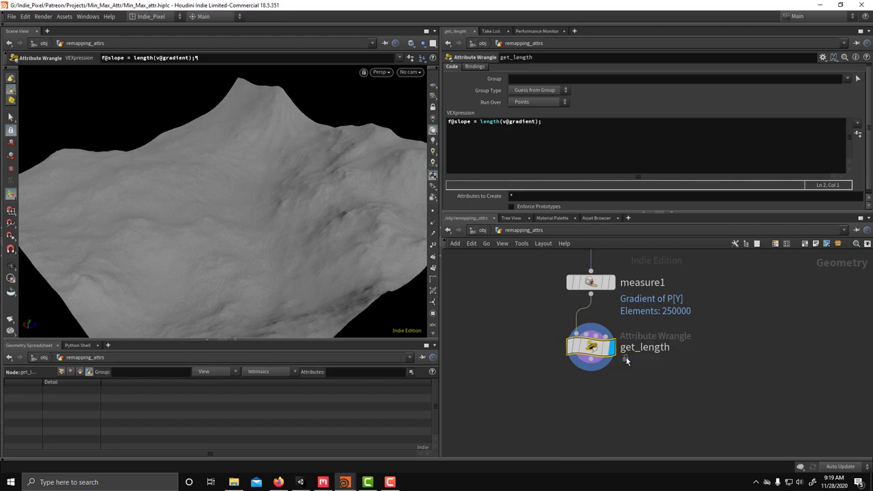
pyautogui.scroll(-3, 626, 358)
pyautogui.moveTo(603, 392); pyautogui.dragTo(612, 343, button='middle')
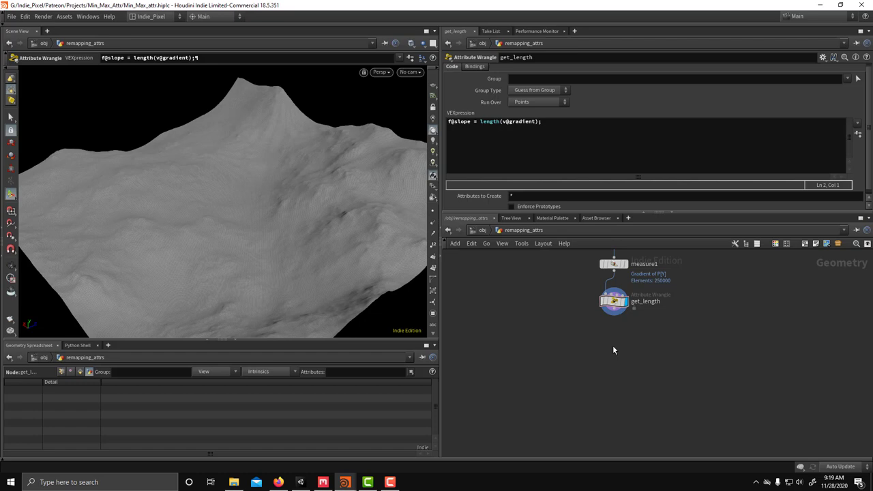
# Step: Add an Attribute Remap node and connect get_length's output into it
pyautogui.press('Tab')
pyautogui.write('attr')
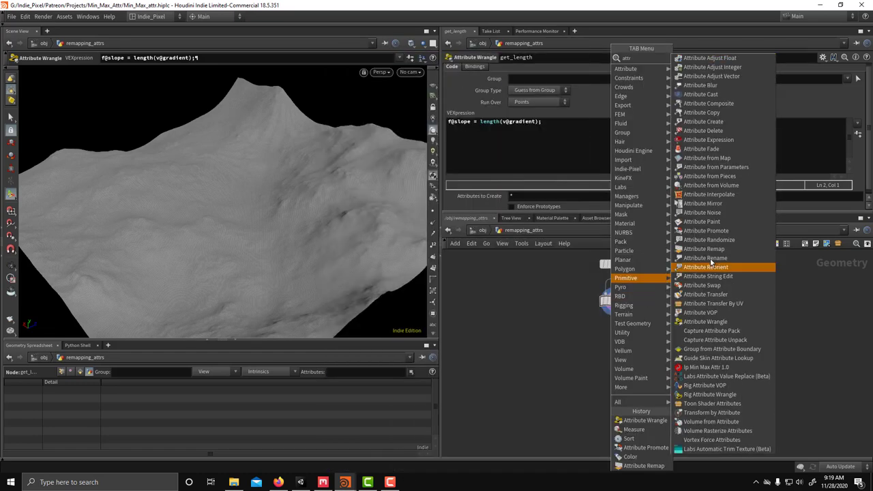
pyautogui.click(704, 249)
pyautogui.click(622, 382)
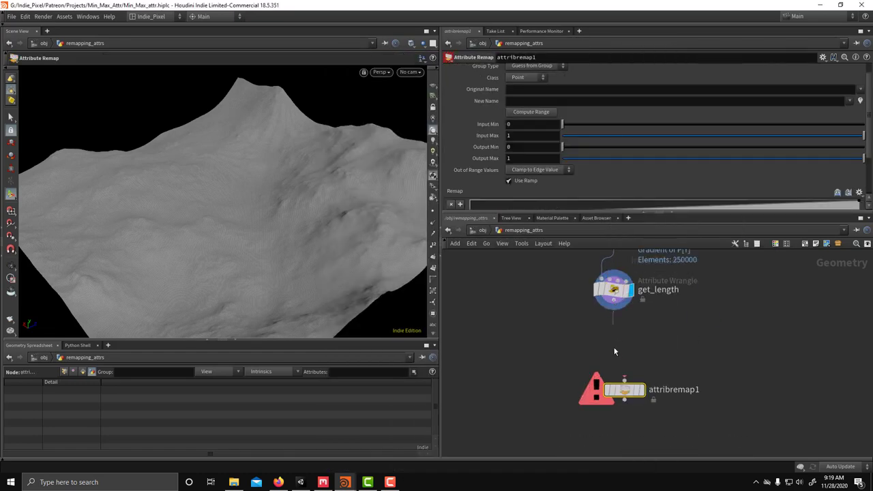
pyautogui.moveTo(615, 311); pyautogui.dragTo(614, 363)
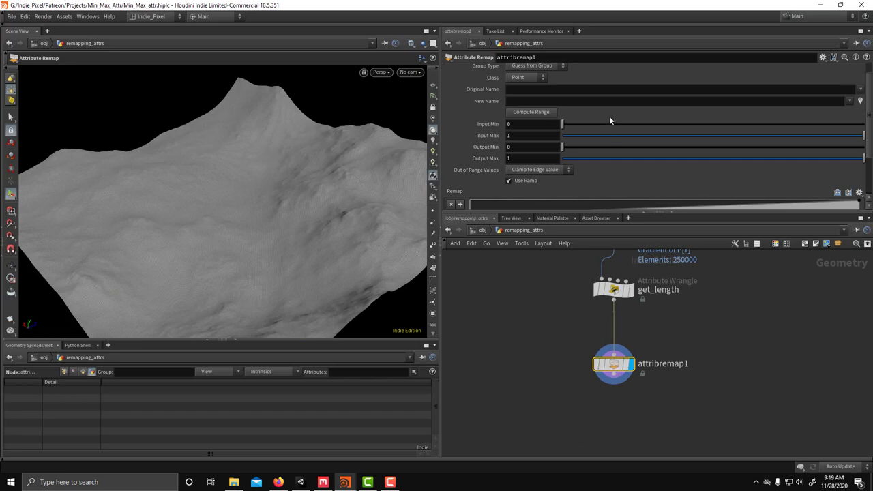
# Step: Set the remap's original and new attribute names both to slope
pyautogui.click(860, 89)
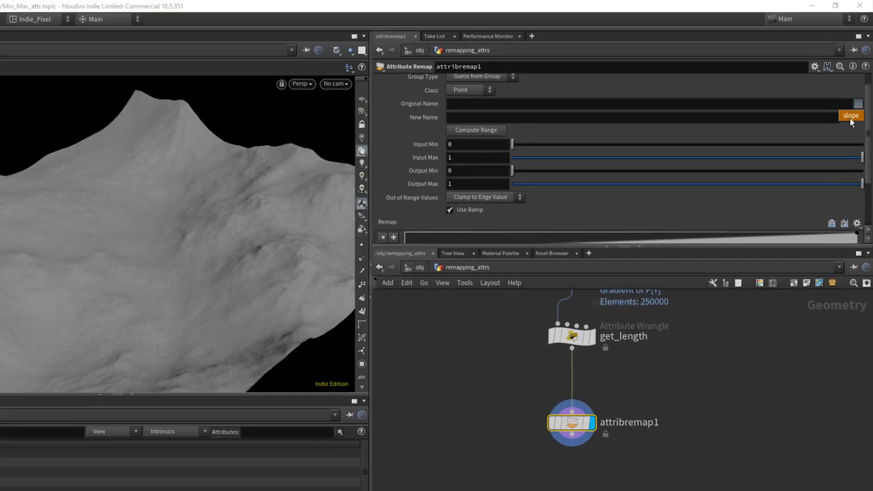
pyautogui.click(852, 97)
pyautogui.click(666, 102)
pyautogui.write('slope')
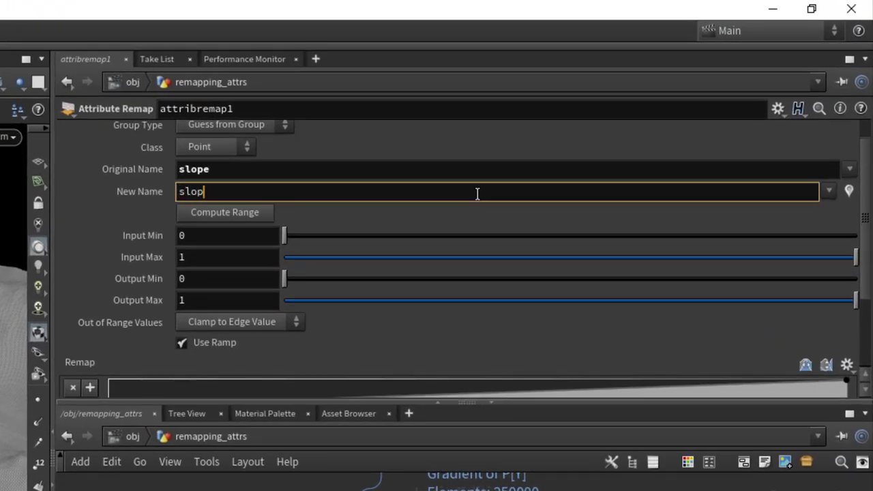
pyautogui.press('Return')
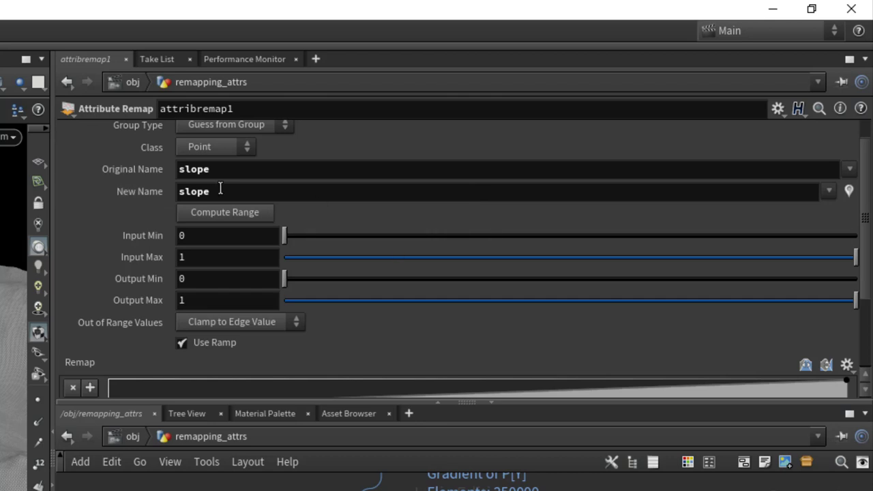
# Step: Compute the input range (2.13282e-05 to 0.0237605) and set output range 0 to 1
pyautogui.scroll(1, 353, 235)
pyautogui.click(234, 235)
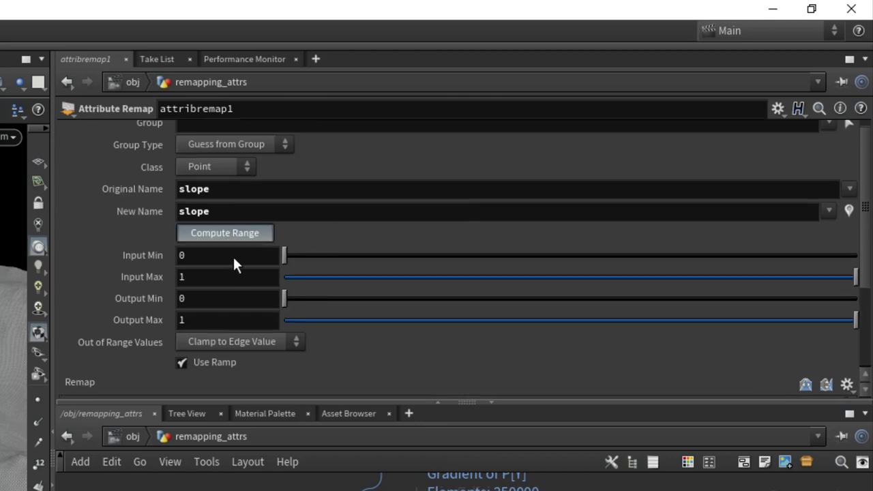
pyautogui.click(238, 299)
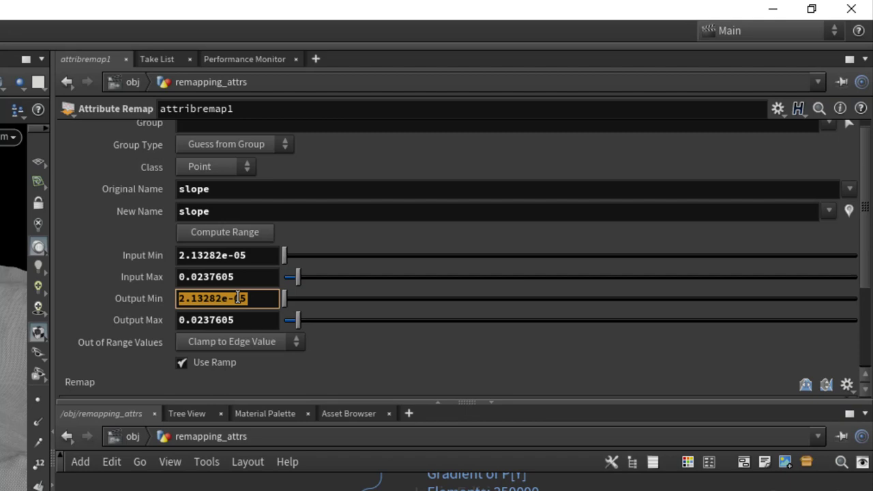
pyautogui.write('0')
pyautogui.press('Tab')
pyautogui.write('1')
pyautogui.press('Return')
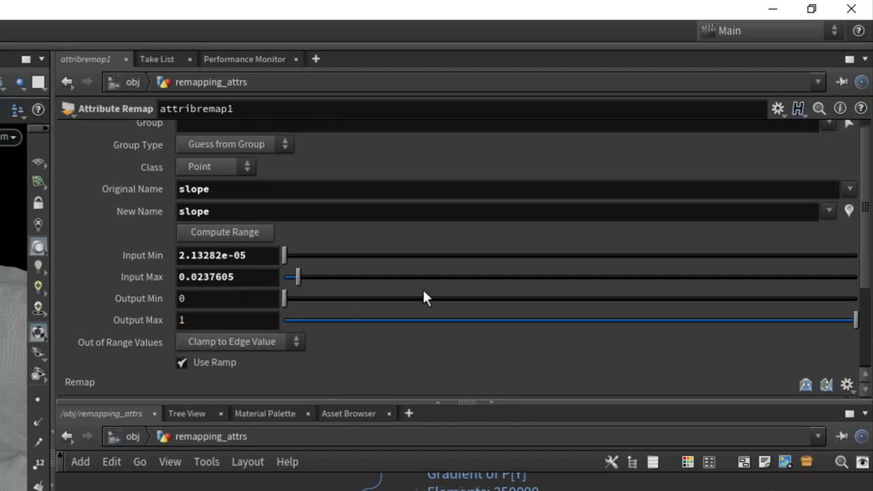
pyautogui.scroll(-5, 470, 279)
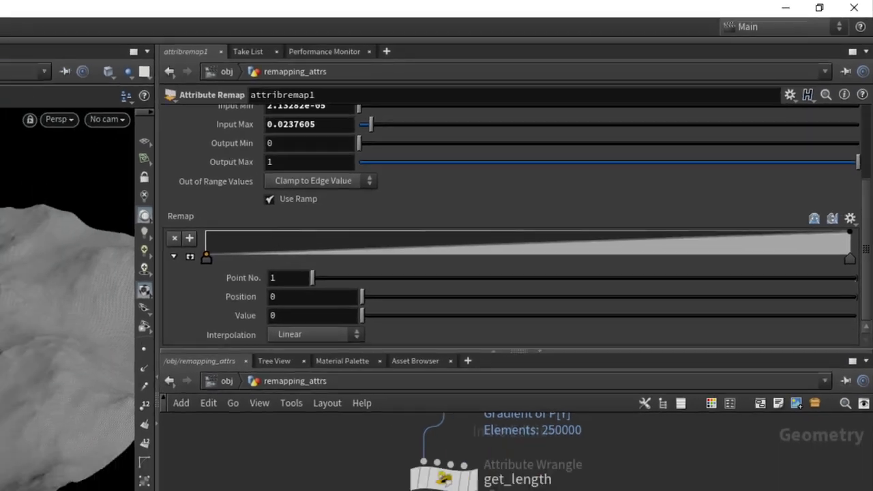
pyautogui.press('Tab')
# Step: Add a Color node below attribremap1 set to Ramp from Attribute driven by slope
pyautogui.write('col')
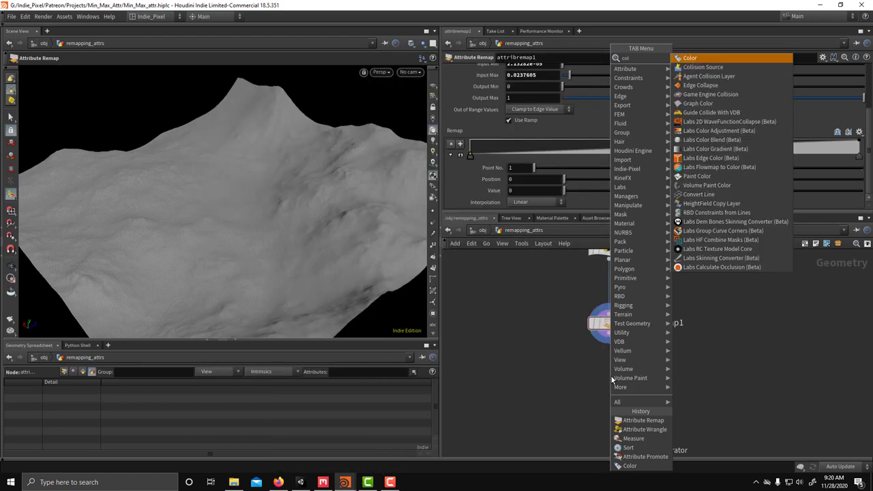
pyautogui.press('Return')
pyautogui.click(608, 376)
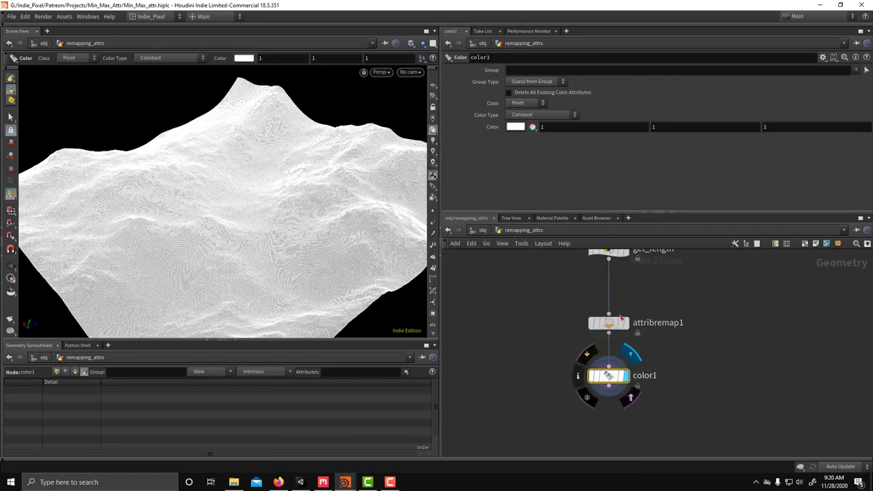
pyautogui.click(532, 114)
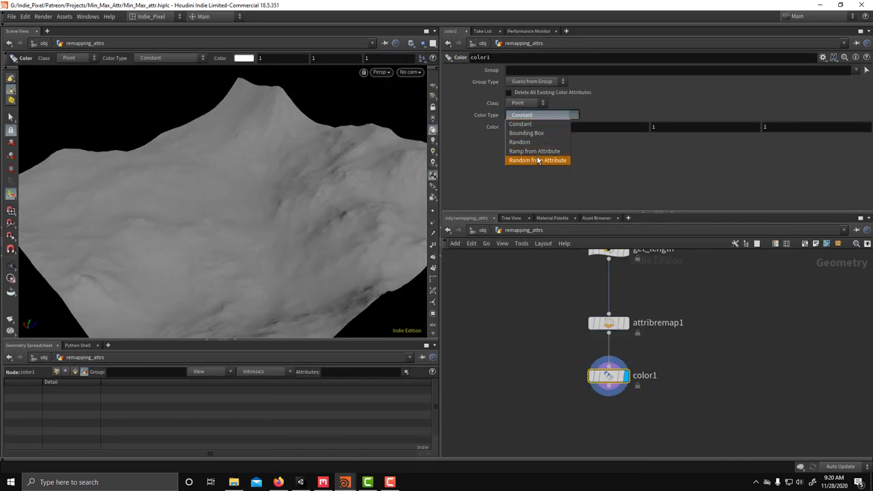
pyautogui.click(536, 152)
pyautogui.click(866, 127)
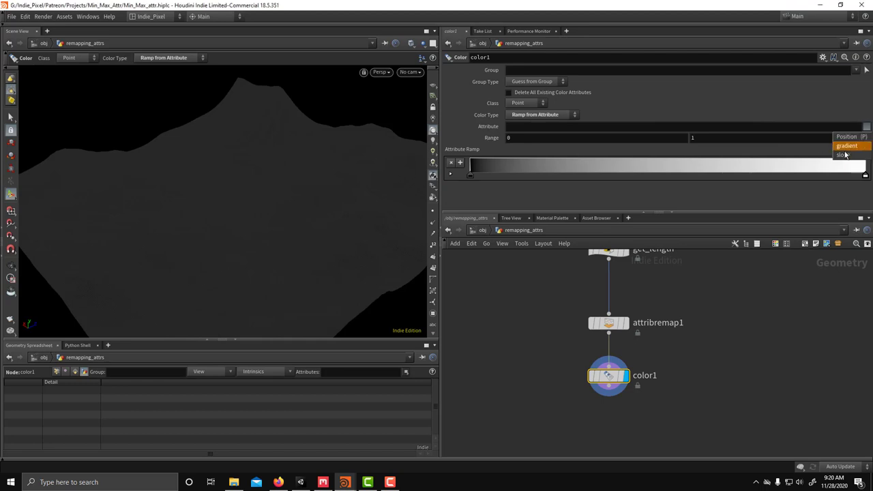
pyautogui.click(842, 155)
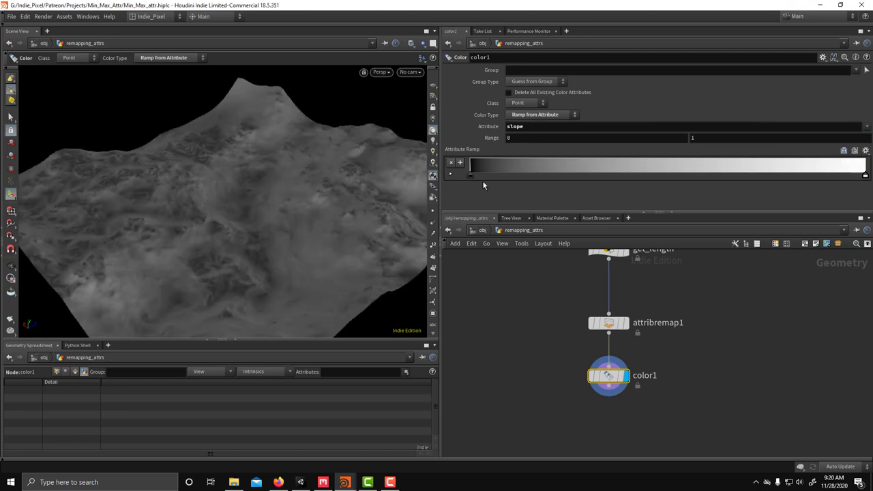
# Step: Apply the blue-red-yellow ramp preset after trying a purple-to-red spectrum, then orbit the terrain
pyautogui.click(866, 150)
pyautogui.click(848, 188)
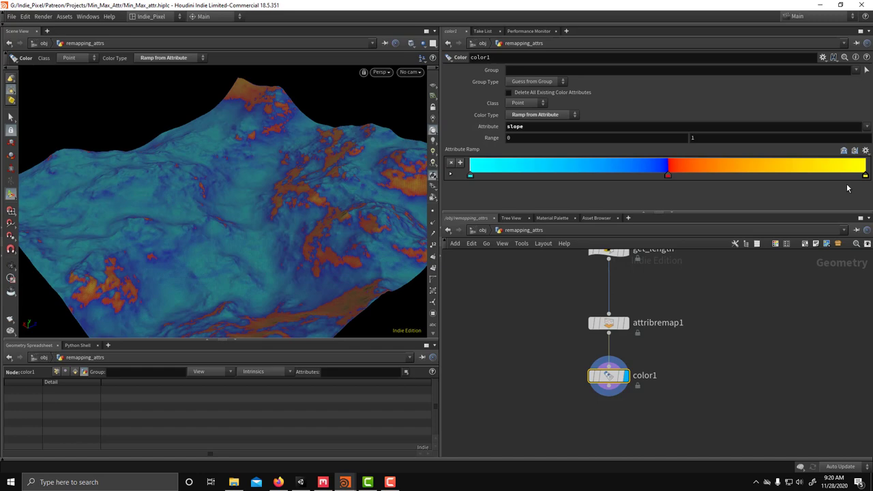
pyautogui.click(866, 150)
pyautogui.click(846, 179)
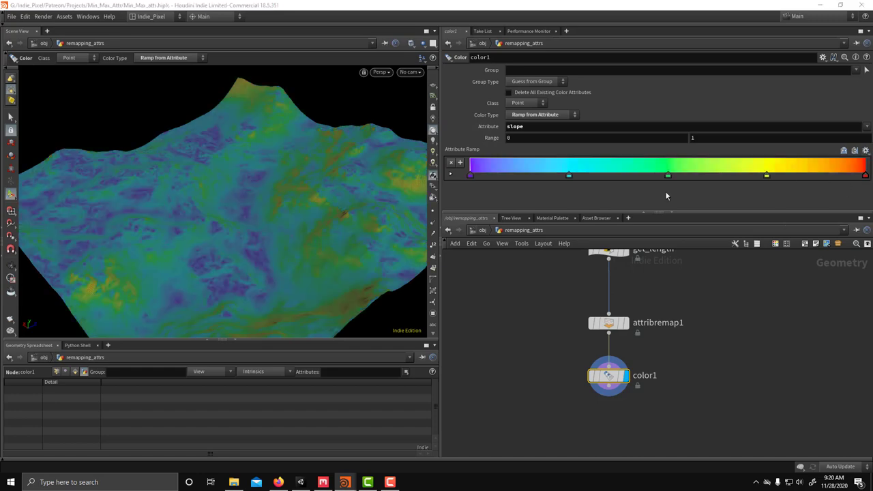
pyautogui.click(865, 151)
pyautogui.click(846, 196)
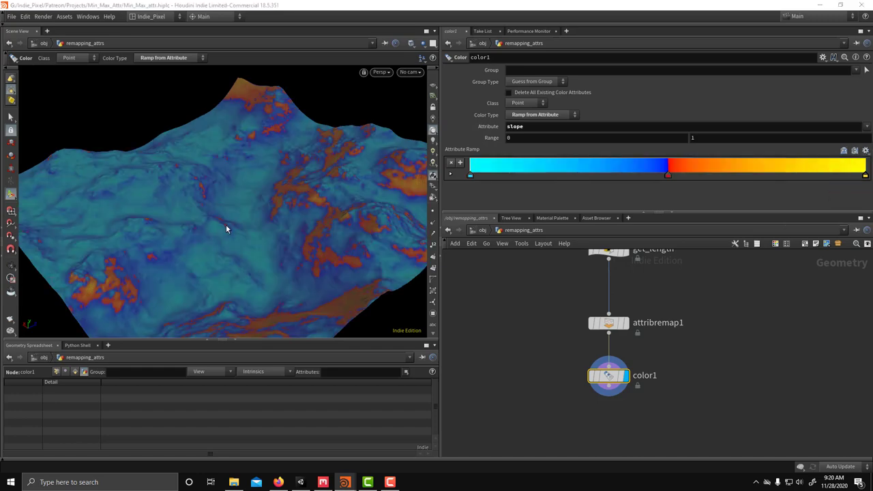
pyautogui.press('Escape')
pyautogui.moveTo(226, 224); pyautogui.dragTo(185, 210)
pyautogui.moveTo(243, 204); pyautogui.dragTo(185, 197)
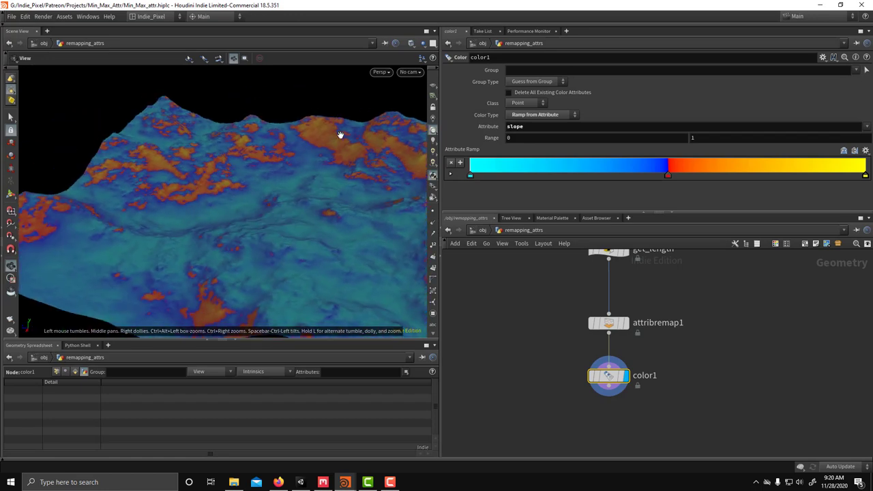
# Step: Move attribremap1 and color1 further down the network, opening space below get_length
pyautogui.moveTo(237, 174); pyautogui.dragTo(314, 246)
pyautogui.press('Return')
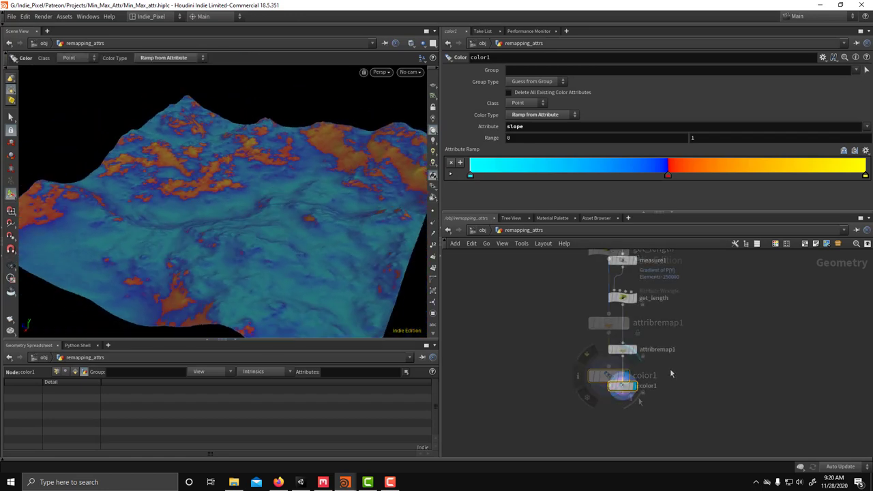
pyautogui.click(602, 341)
pyautogui.scroll(3, 604, 145)
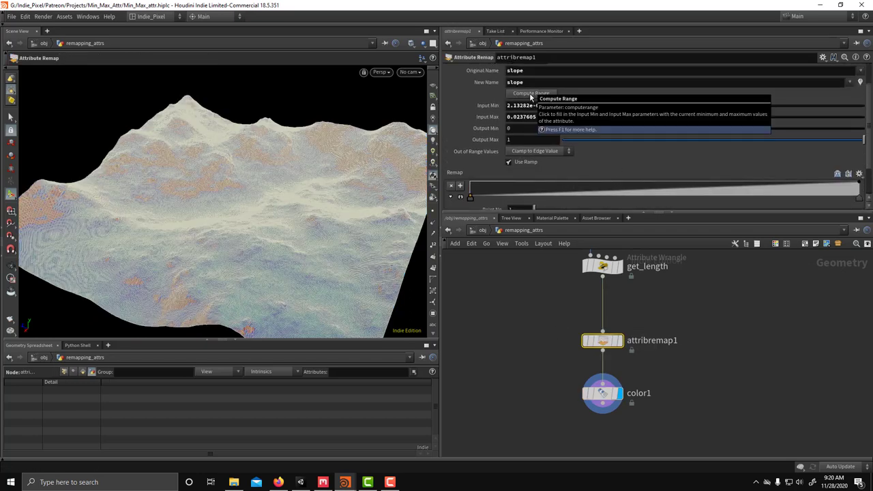
pyautogui.moveTo(714, 418); pyautogui.dragTo(705, 398, button='middle')
pyautogui.moveTo(686, 421); pyautogui.dragTo(553, 312)
pyautogui.moveTo(593, 321); pyautogui.dragTo(593, 393)
pyautogui.scroll(-3, 625, 348)
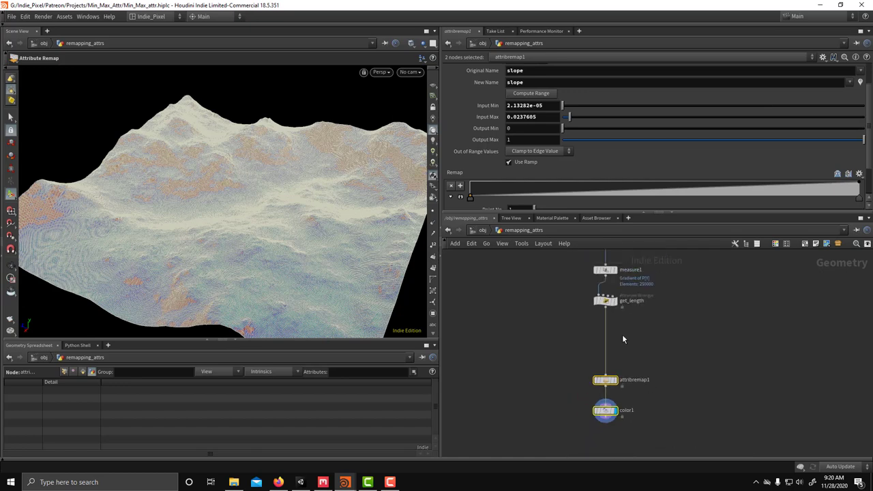
pyautogui.click(616, 332)
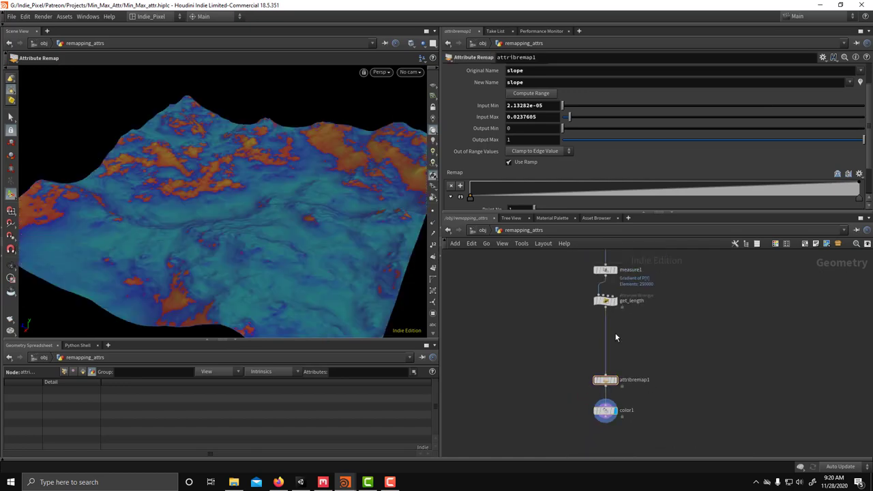
# Step: Add an Attribute Promote node directly under get_length and display its output
pyautogui.press('Tab')
pyautogui.write('attr')
pyautogui.moveTo(633, 204)
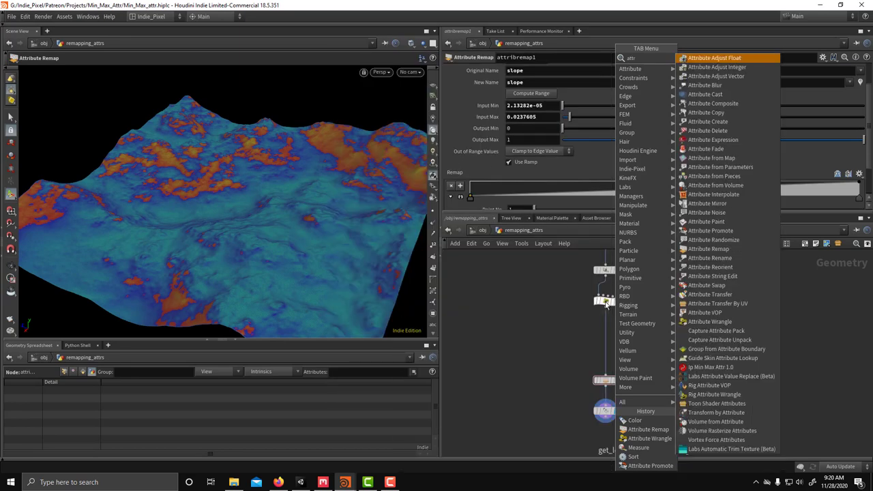
pyautogui.click(710, 231)
pyautogui.click(625, 341)
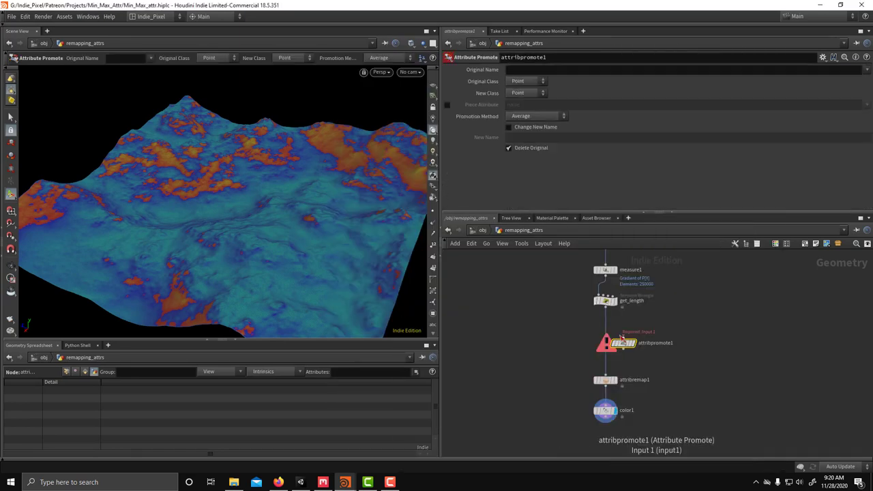
pyautogui.scroll(3, 655, 365)
pyautogui.click(657, 357)
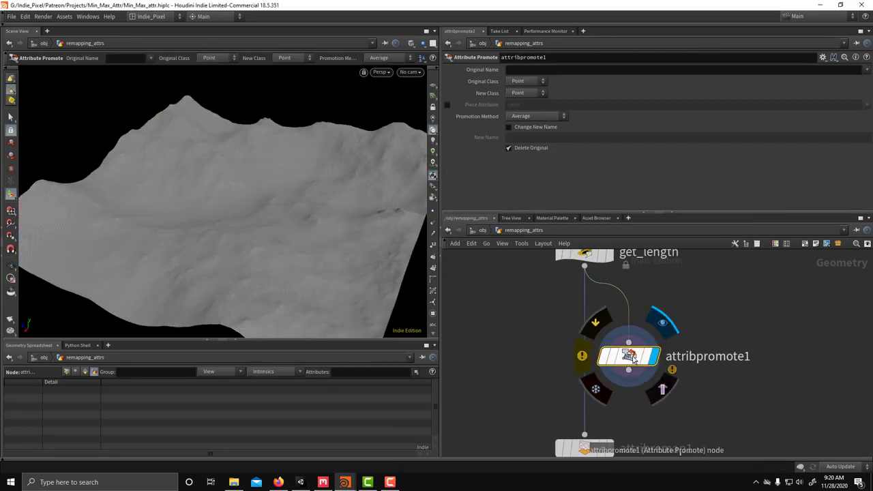
pyautogui.moveTo(628, 355); pyautogui.dragTo(628, 325)
# Step: Rename the promote node min_value and add a copy named max_value beneath it
pyautogui.doubleClick(707, 326)
pyautogui.write('mi')
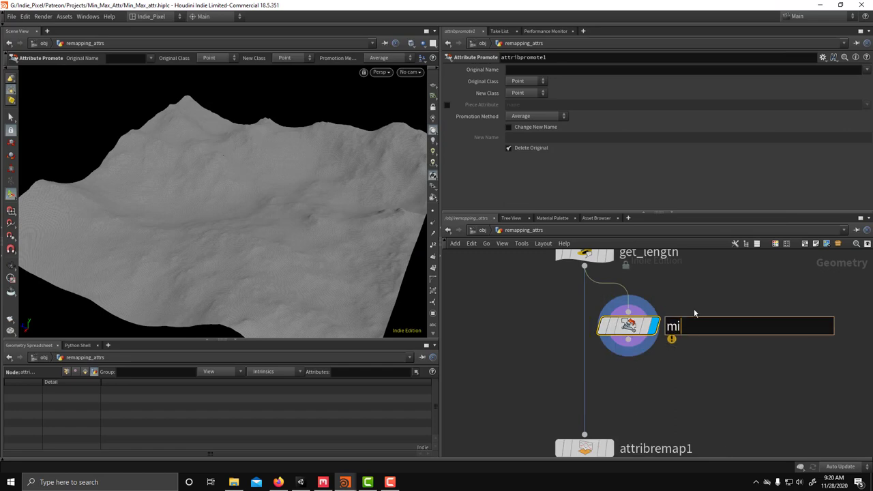
pyautogui.write('n_value')
pyautogui.press('Return')
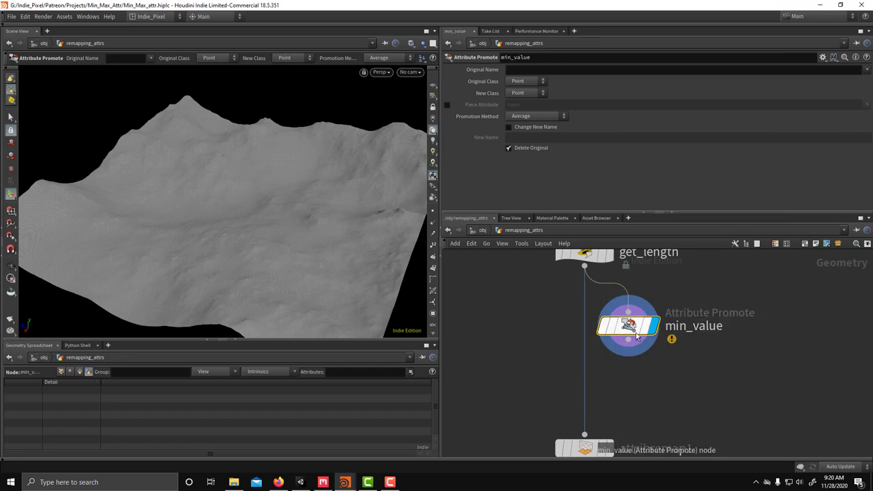
pyautogui.click(646, 365)
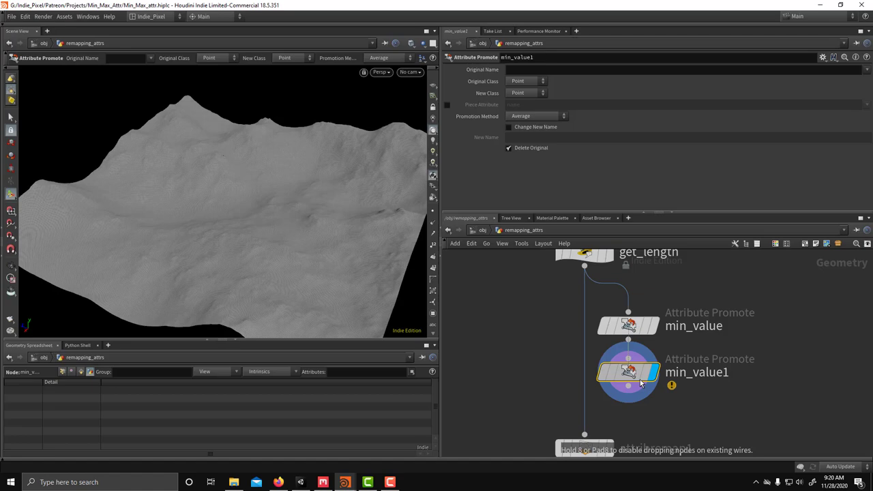
pyautogui.doubleClick(696, 373)
pyautogui.doubleClick(697, 380)
pyautogui.write('max_value')
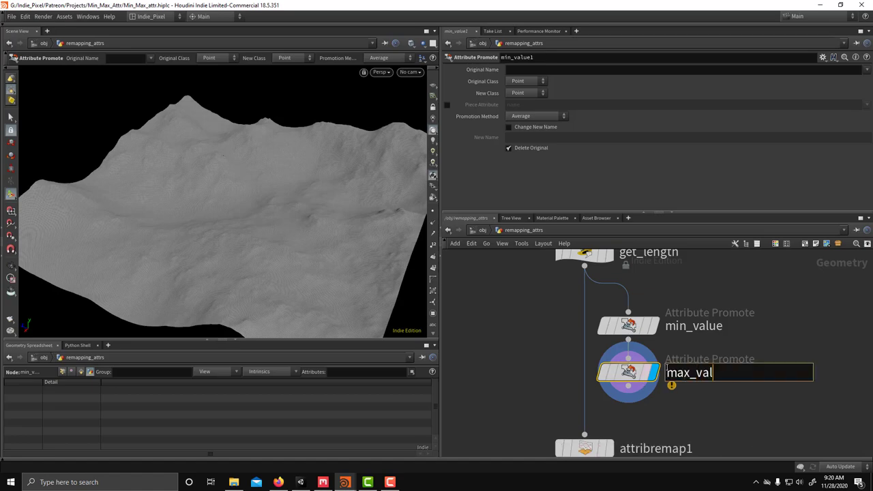
pyautogui.press('Return')
# Step: Set min_value to promote slope to Detail by Minimum as min_slope, keeping the original
pyautogui.click(628, 325)
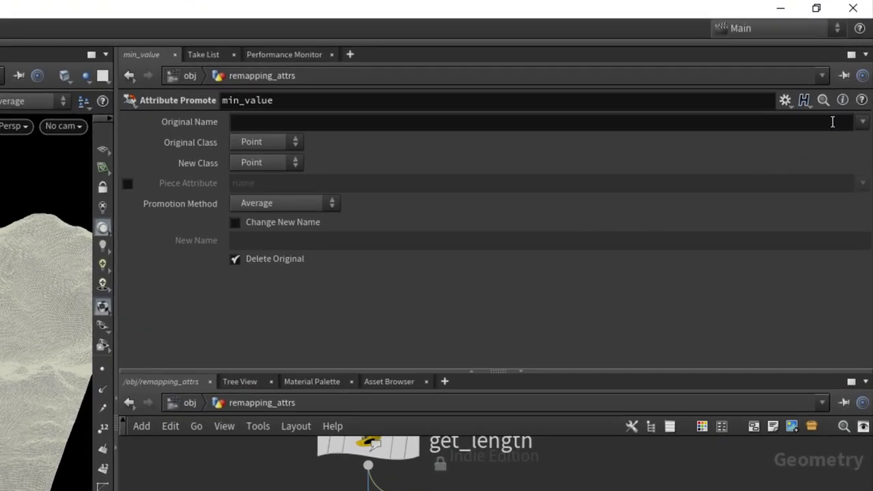
pyautogui.click(863, 122)
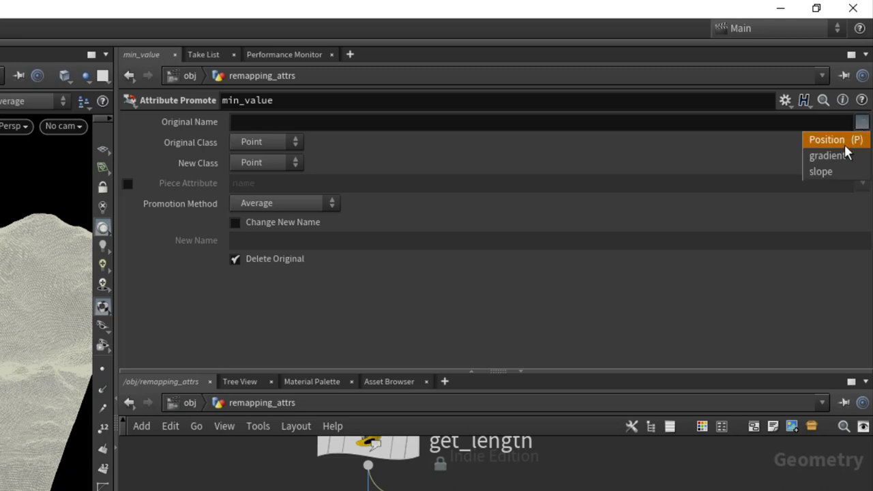
pyautogui.click(821, 170)
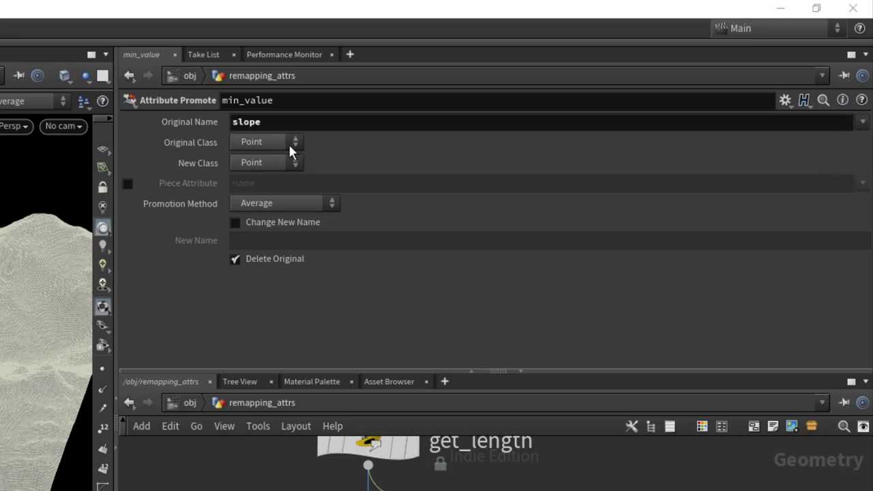
pyautogui.click(269, 163)
pyautogui.click(271, 179)
pyautogui.click(291, 208)
pyautogui.click(282, 235)
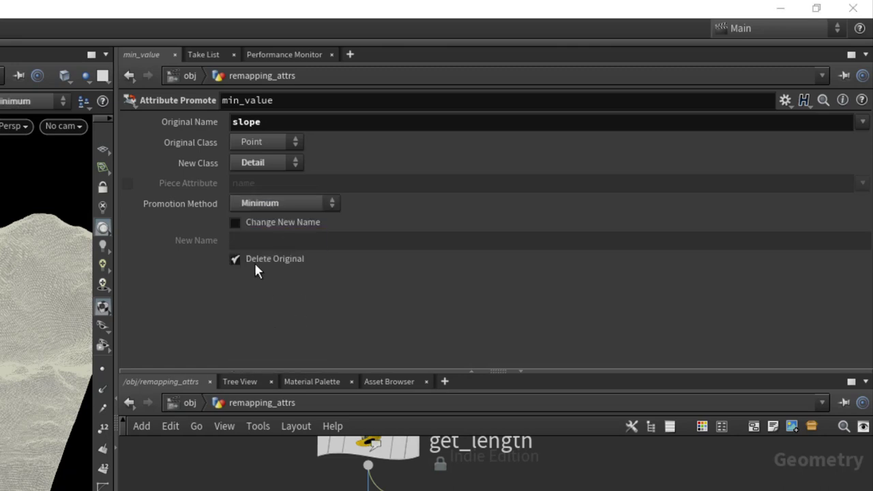
pyautogui.click(268, 224)
pyautogui.click(265, 260)
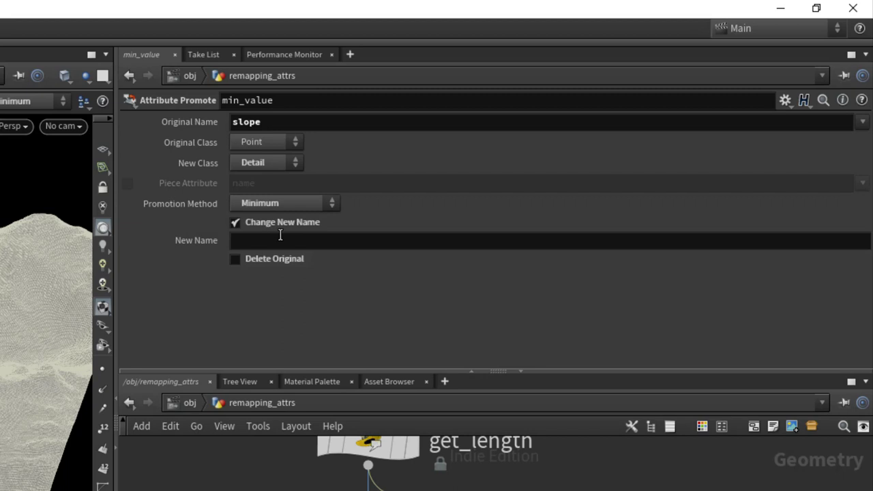
pyautogui.click(279, 239)
pyautogui.write('min_')
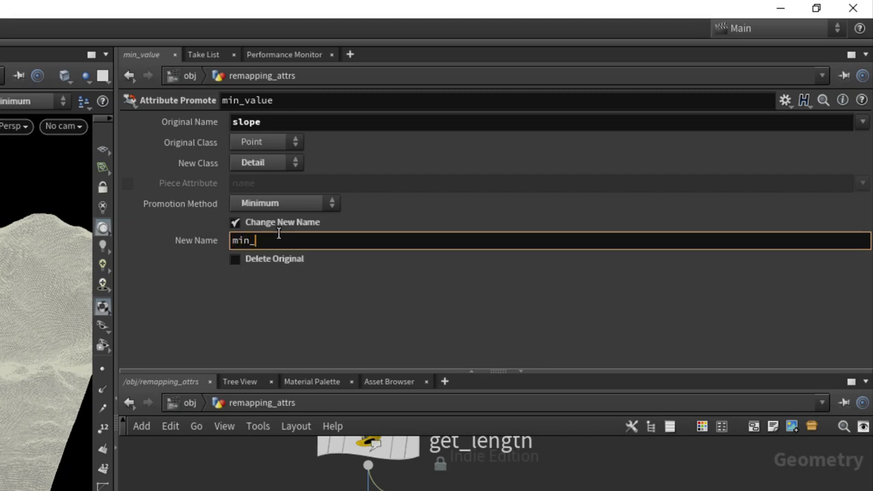
pyautogui.write('slope')
pyautogui.press('Return')
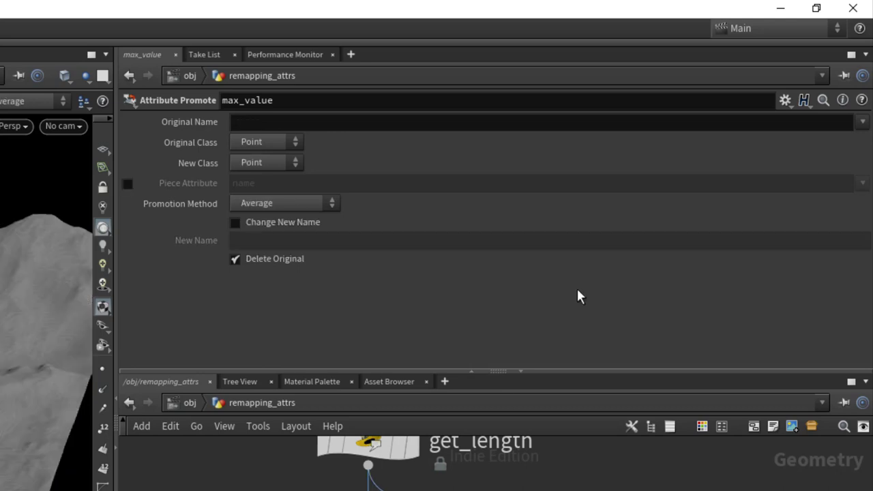
# Step: Set max_value to promote slope to Detail by Maximum as max_slope, keeping the original
pyautogui.click(862, 122)
pyautogui.click(826, 172)
pyautogui.click(263, 162)
pyautogui.click(263, 180)
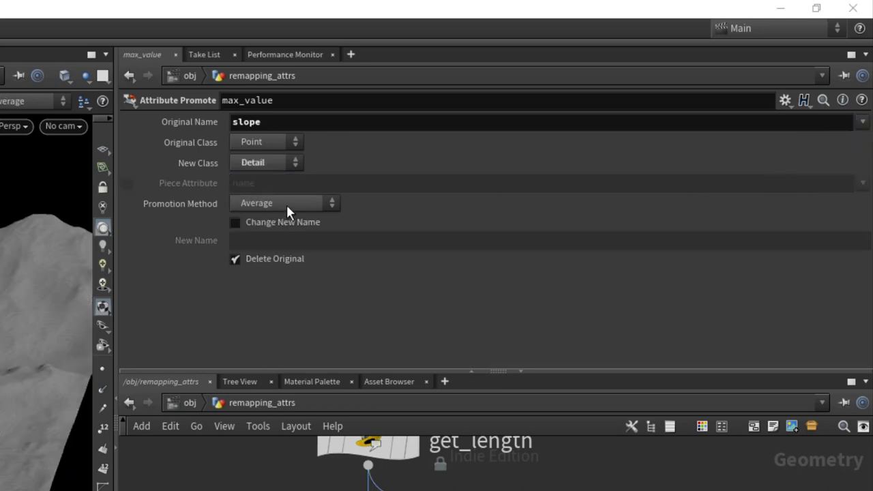
pyautogui.click(286, 204)
pyautogui.click(282, 219)
pyautogui.click(278, 224)
pyautogui.click(274, 260)
pyautogui.click(273, 242)
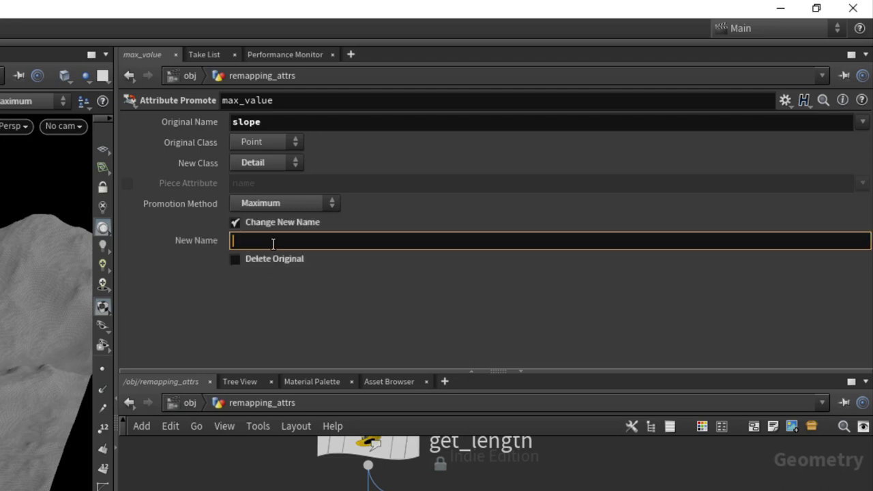
pyautogui.write('max_')
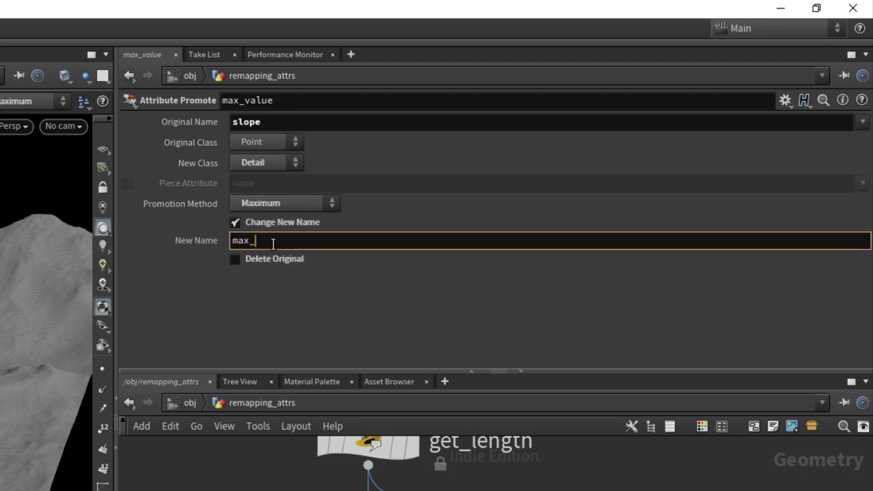
pyautogui.write('slope')
pyautogui.press('Return')
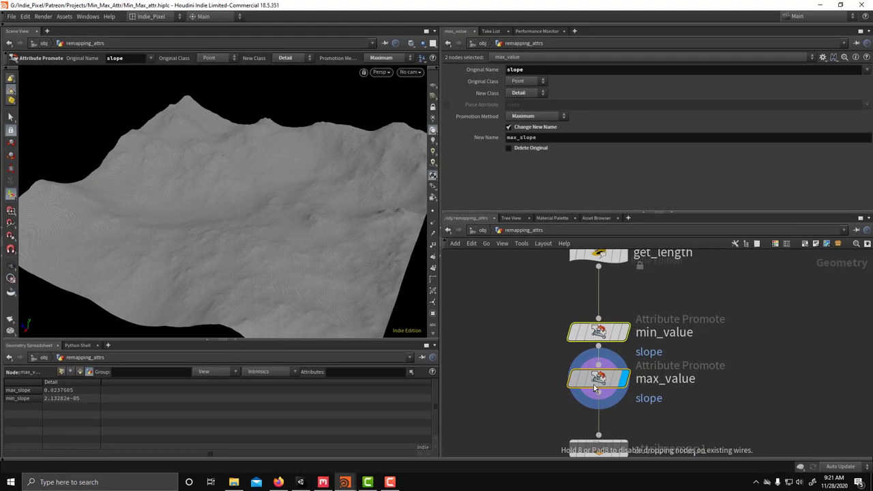
# Step: Set attribremap1's Input Min to detail(0, "min_slope", 0) and Input Max to detail(0, "max_slope", 0)
pyautogui.moveTo(661, 390); pyautogui.dragTo(645, 318, button='middle')
pyautogui.click(588, 378)
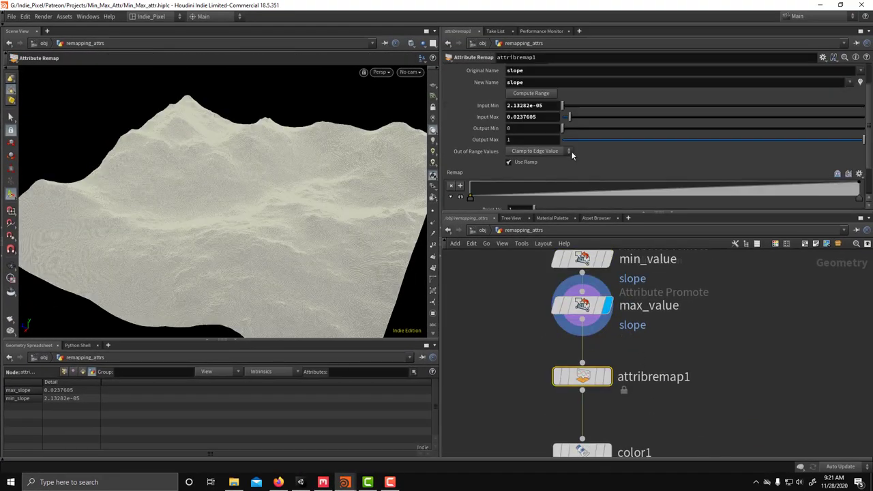
pyautogui.click(546, 105)
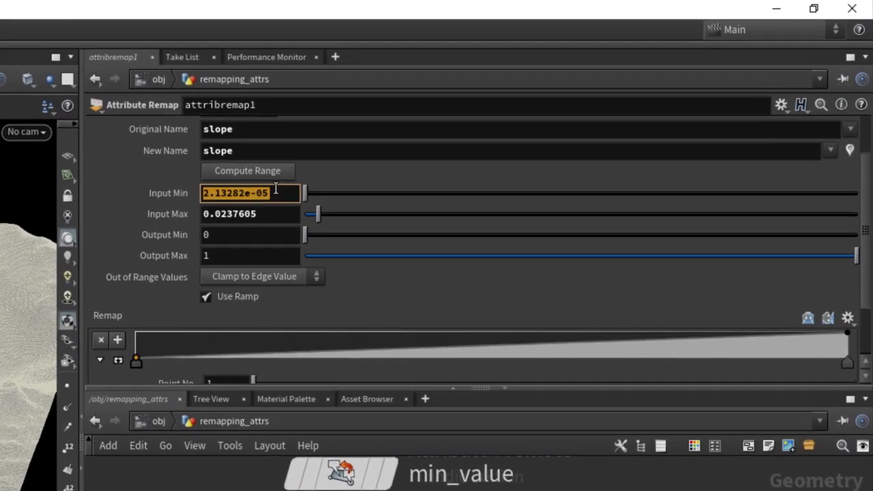
pyautogui.write('det')
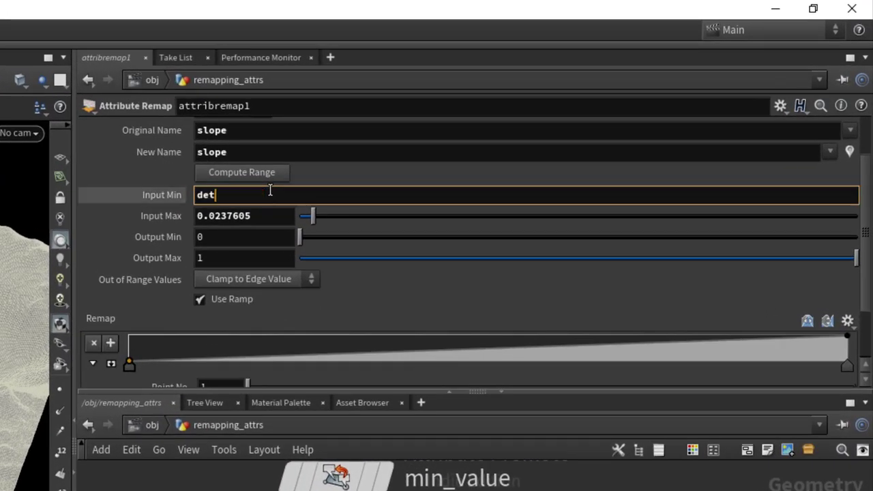
pyautogui.write('ail(')
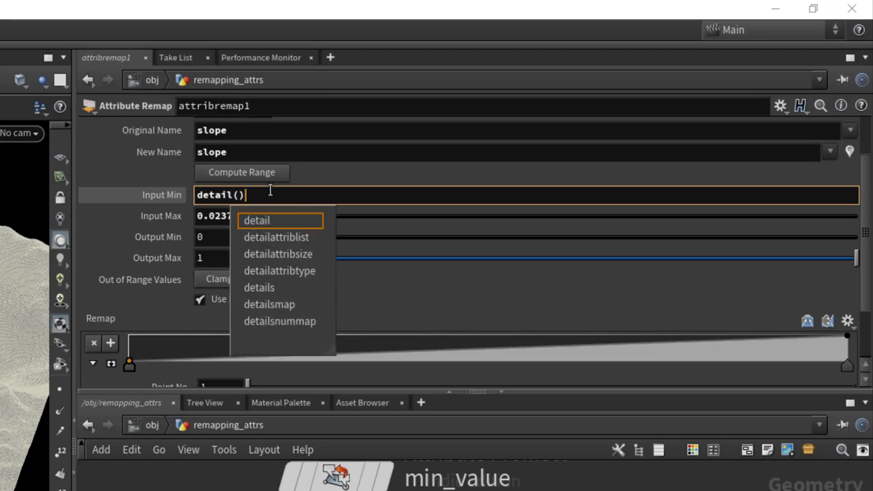
pyautogui.write('0, ')
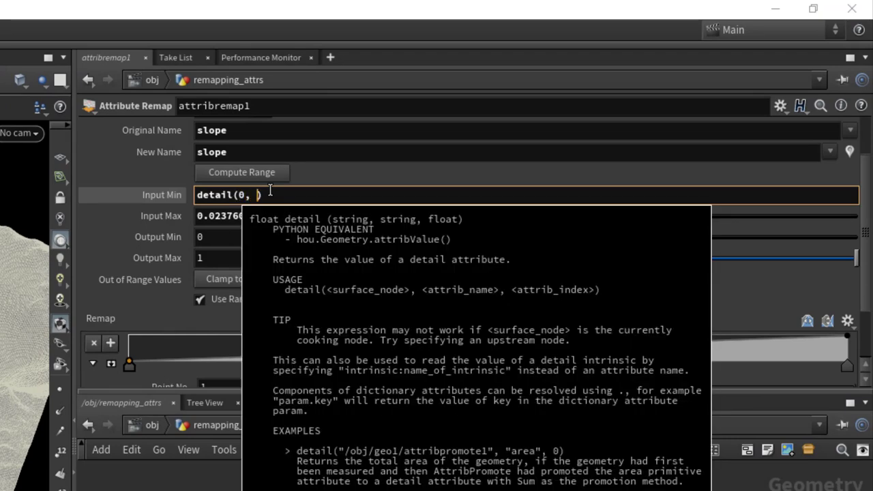
pyautogui.write('"min_sl')
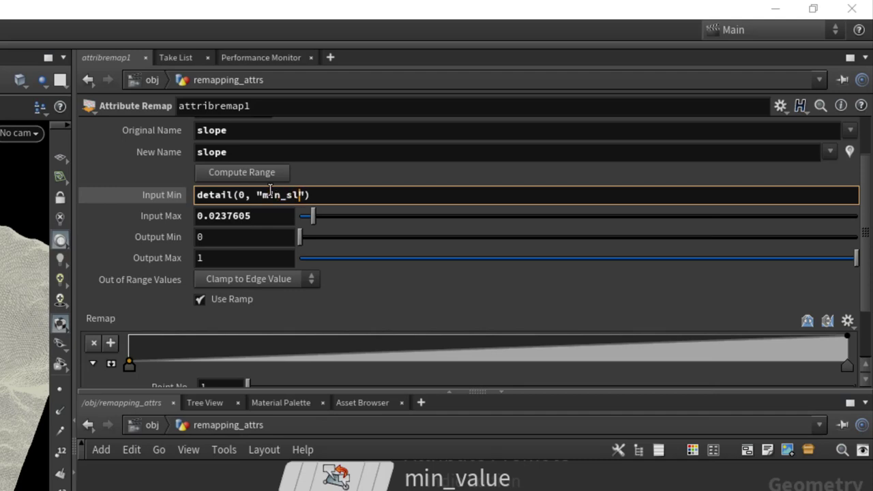
pyautogui.write('ope", 0')
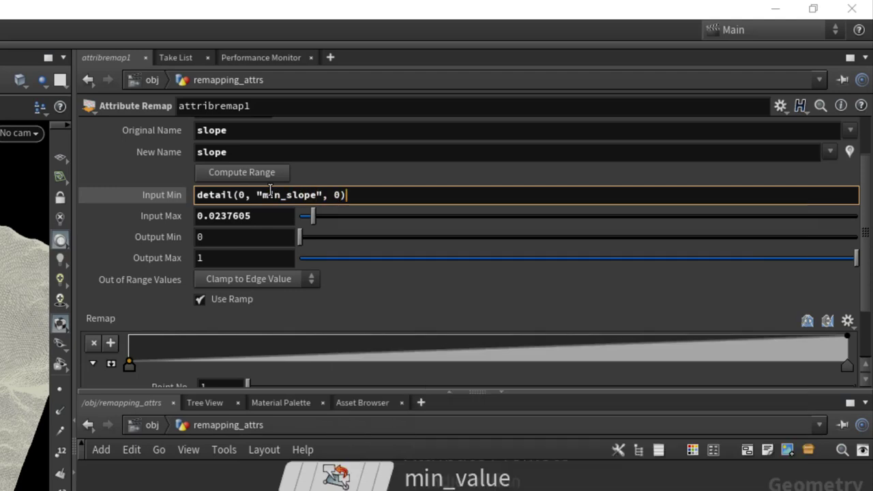
pyautogui.press('Return')
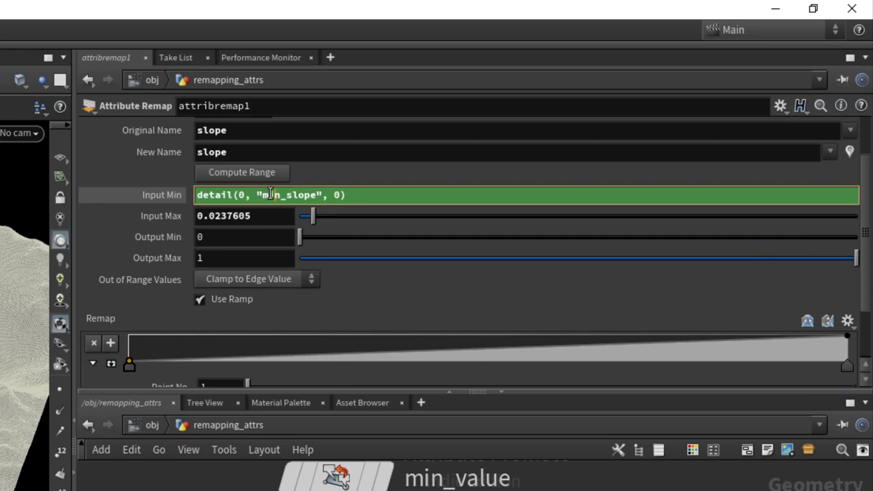
pyautogui.click(271, 195)
pyautogui.hotkey('ctrl', 'c')
pyautogui.click(279, 215)
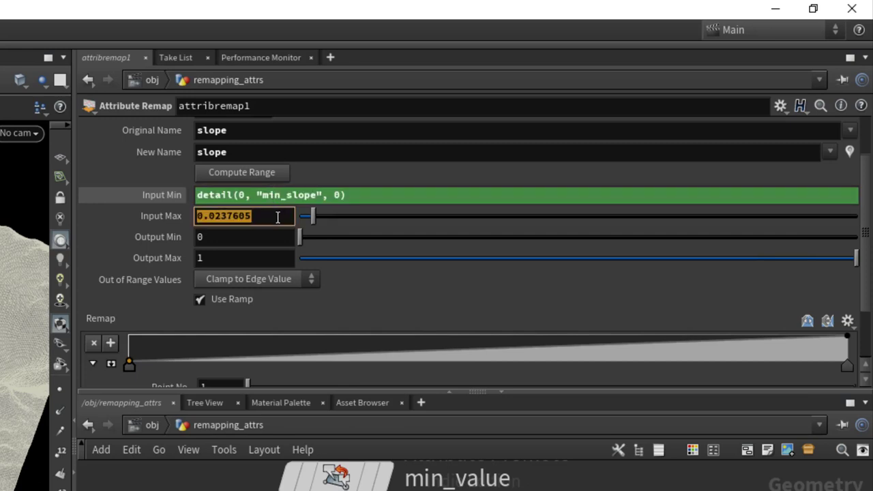
pyautogui.hotkey('ctrl', 'v')
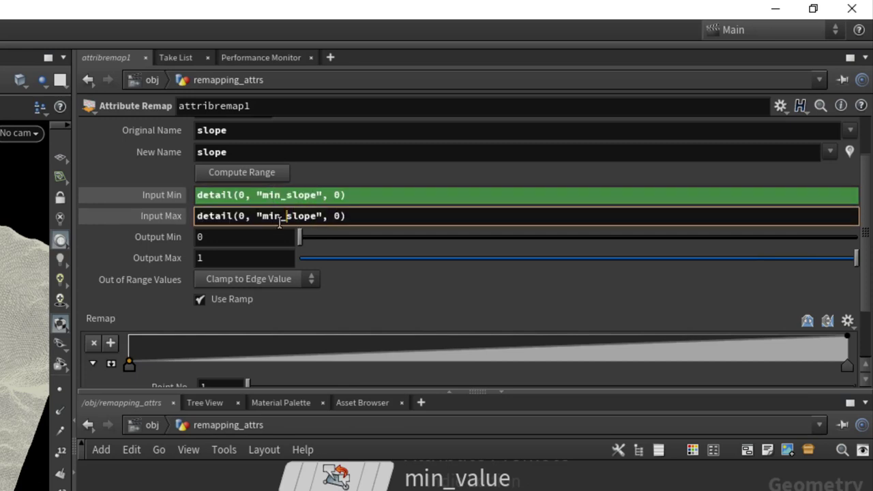
pyautogui.press('BackSpace')
pyautogui.press('BackSpace')
pyautogui.write('ax')
pyautogui.press('Return')
# Step: Toggle the Input Min and Max fields between their expressions and computed values to check them
pyautogui.click(162, 195)
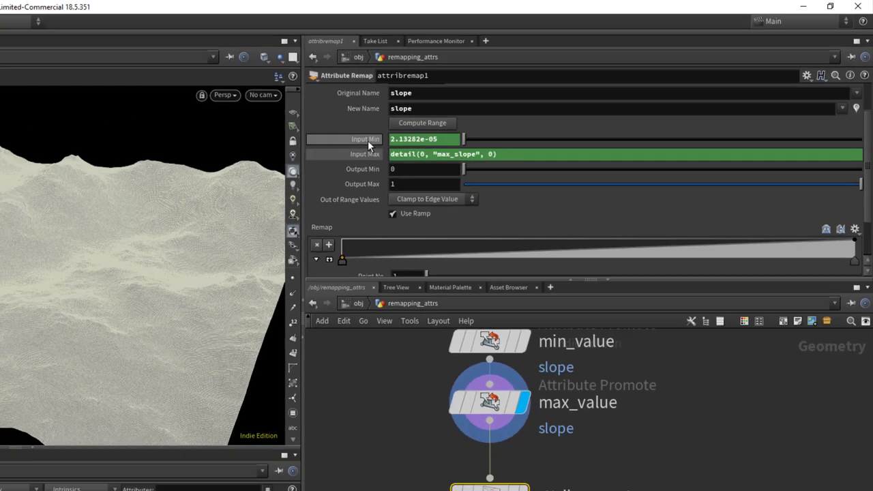
pyautogui.click(162, 195)
pyautogui.click(161, 215)
pyautogui.click(486, 118)
pyautogui.click(487, 107)
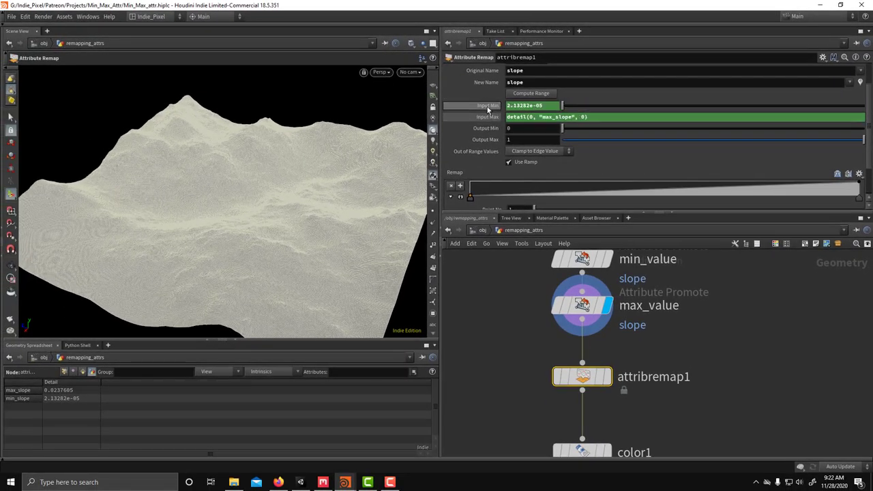
pyautogui.click(487, 106)
pyautogui.click(487, 118)
pyautogui.click(487, 118)
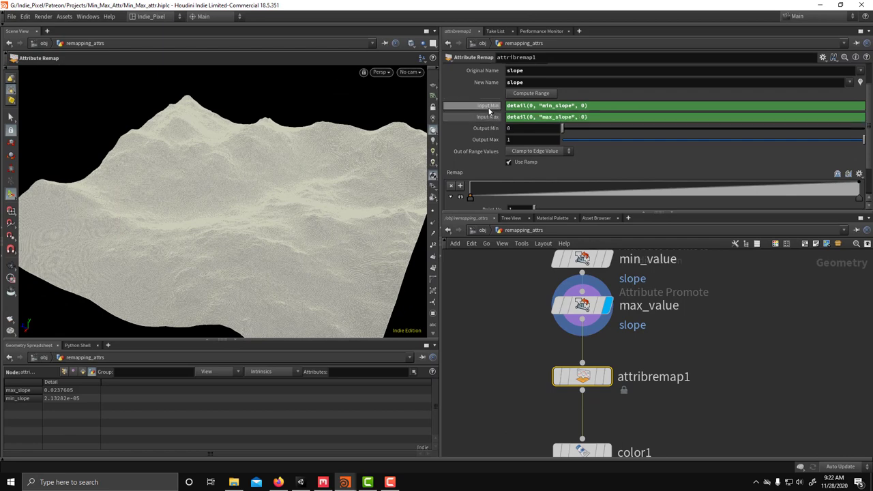
pyautogui.click(487, 107)
pyautogui.click(487, 106)
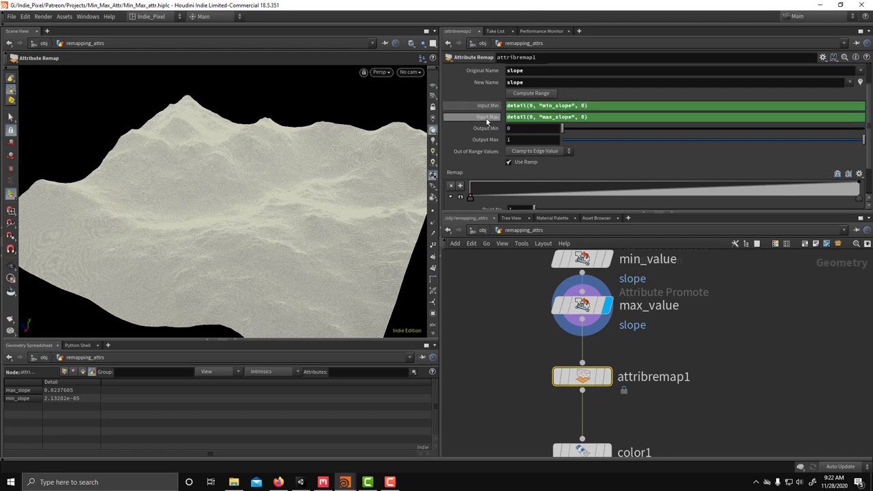
pyautogui.click(486, 117)
pyautogui.click(486, 118)
# Step: Display color1 and orbit the terrain to inspect the blue and orange slope colours
pyautogui.moveTo(695, 365); pyautogui.dragTo(686, 275, button='middle')
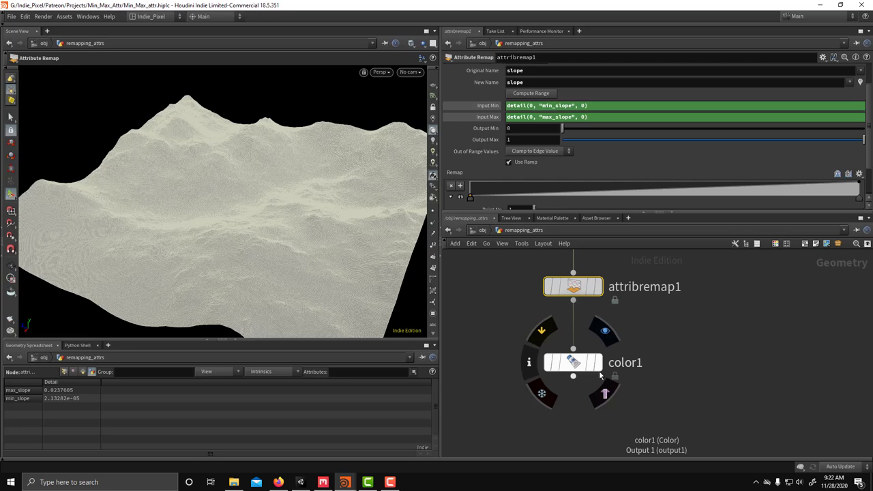
pyautogui.click(599, 363)
pyautogui.press('Escape')
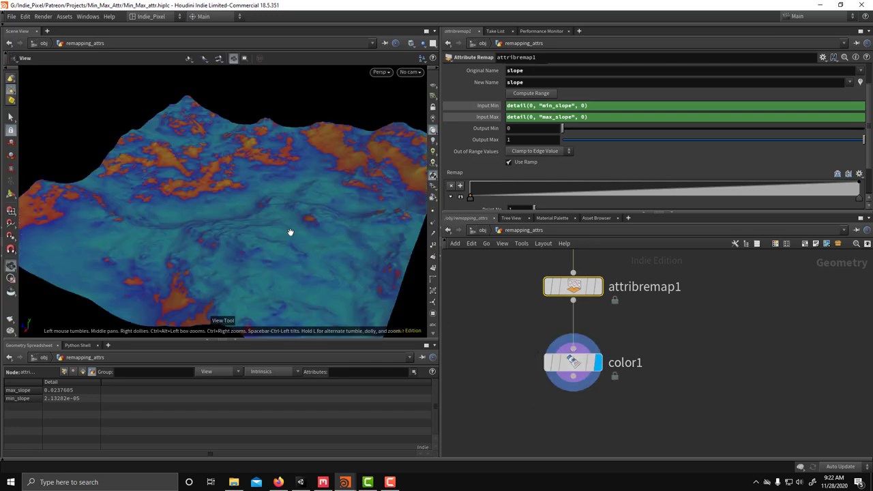
pyautogui.moveTo(289, 232); pyautogui.dragTo(335, 228)
pyautogui.scroll(-2, 507, 336)
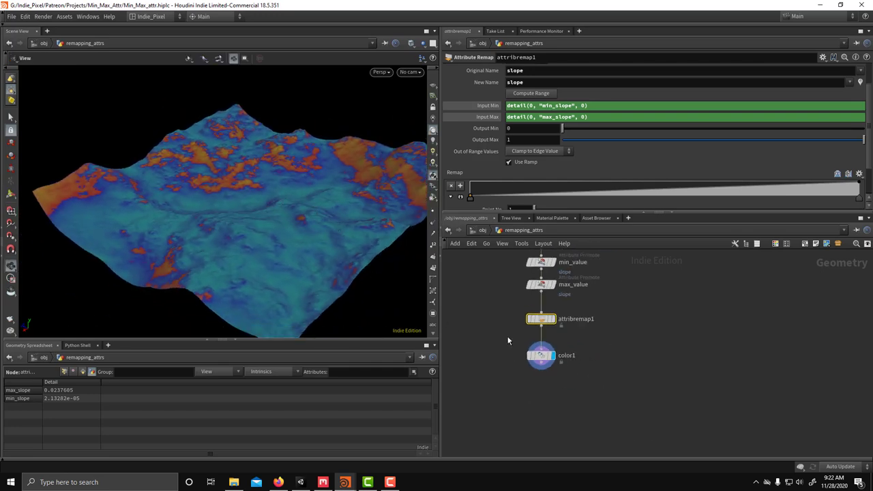
pyautogui.scroll(3, 539, 303)
# Step: Raise mountain1's Offset to 8.8 and orbit the reshaped, slope-coloured terrain
pyautogui.click(567, 319)
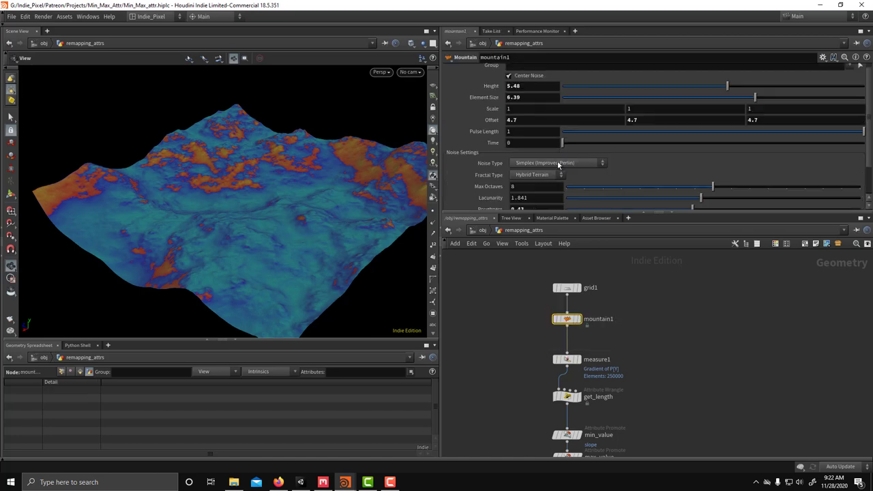
pyautogui.moveTo(492, 126); pyautogui.dragTo(659, 115, button='middle')
pyautogui.moveTo(336, 196); pyautogui.dragTo(266, 205)
# Step: Move the min_value and max_value nodes to the right of the chain
pyautogui.moveTo(683, 212); pyautogui.dragTo(683, 146)
pyautogui.scroll(-3, 670, 330)
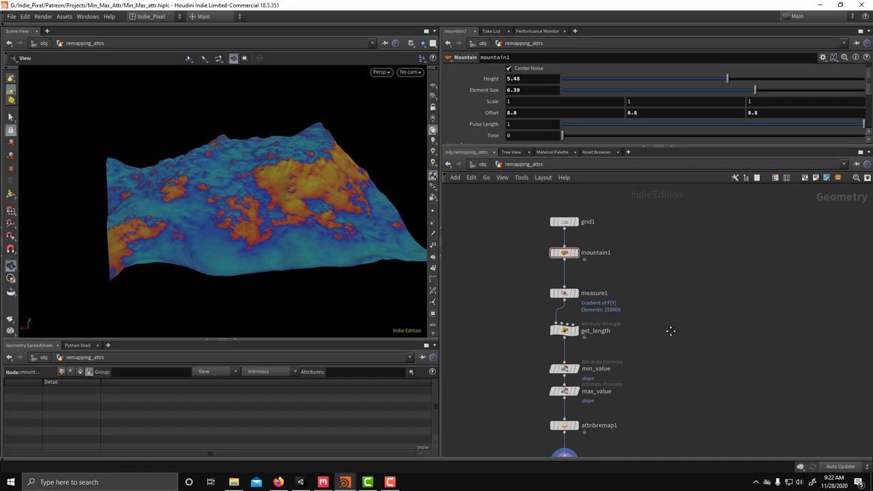
pyautogui.scroll(2, 635, 343)
pyautogui.moveTo(520, 273); pyautogui.dragTo(648, 344)
pyautogui.moveTo(566, 313); pyautogui.dragTo(708, 312)
# Step: Add a sort1 node fed by get_length, display it, and show the terrain as points
pyautogui.moveTo(499, 278); pyautogui.dragTo(525, 271, button='middle')
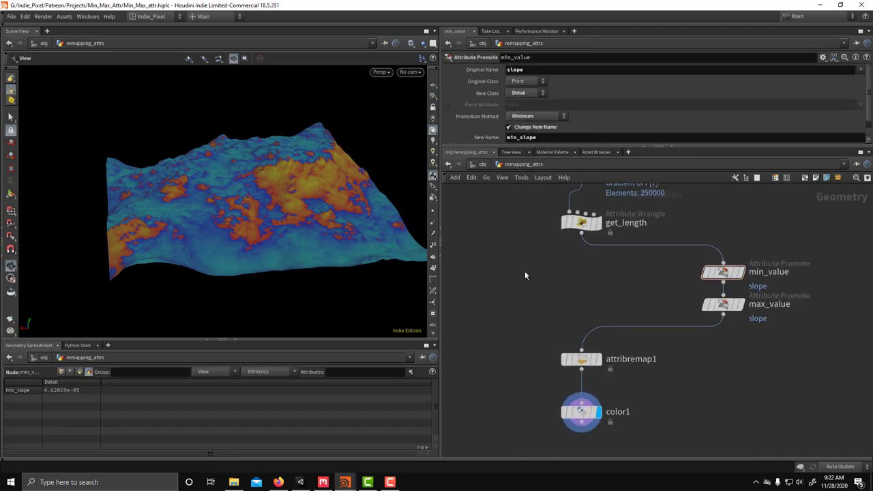
pyautogui.press('Tab')
pyautogui.write('sort')
pyautogui.press('Return')
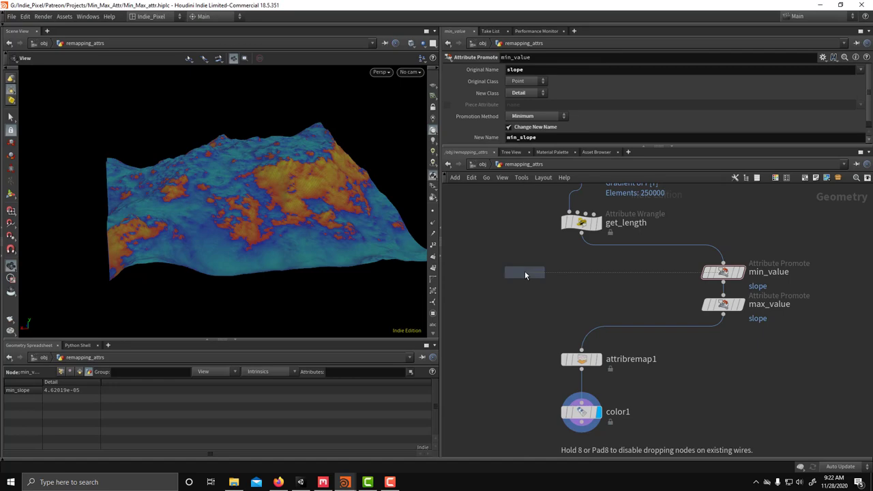
pyautogui.click(524, 271)
pyautogui.moveTo(574, 261); pyautogui.dragTo(587, 271, button='middle')
pyautogui.moveTo(595, 244); pyautogui.dragTo(525, 273)
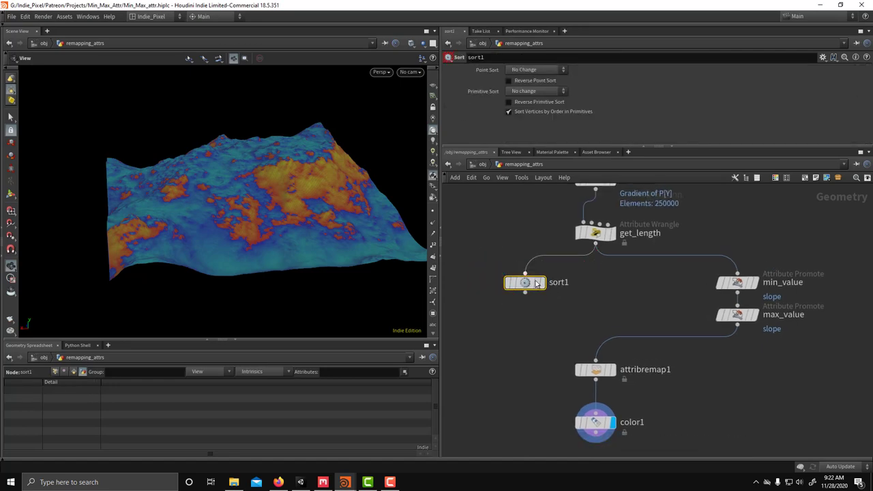
pyautogui.click(541, 283)
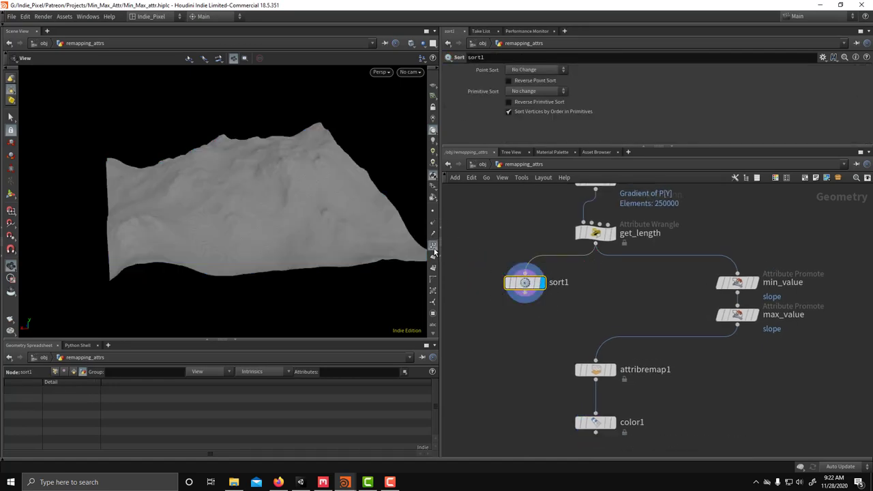
pyautogui.click(432, 244)
pyautogui.scroll(5, 258, 209)
pyautogui.scroll(6, 258, 209)
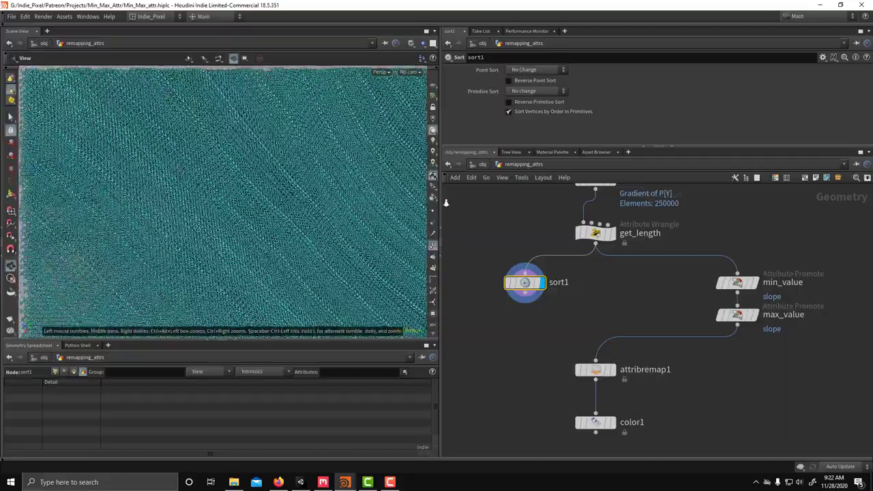
pyautogui.scroll(-10, 230, 201)
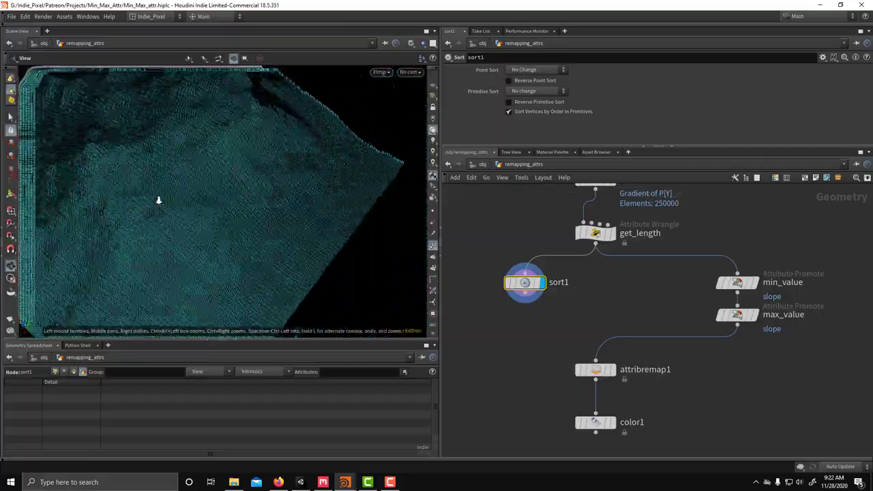
pyautogui.scroll(5, 266, 189)
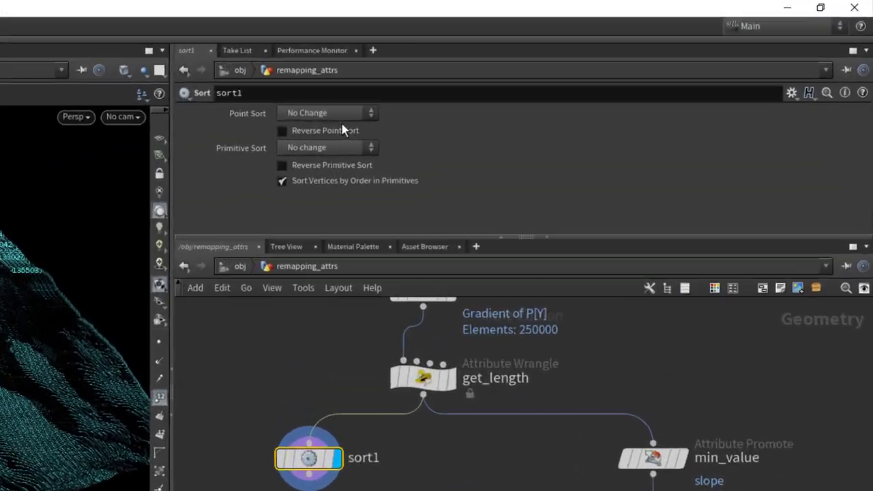
# Step: Set sort1's Point Sort to By Attribute using the slope attribute
pyautogui.click(540, 70)
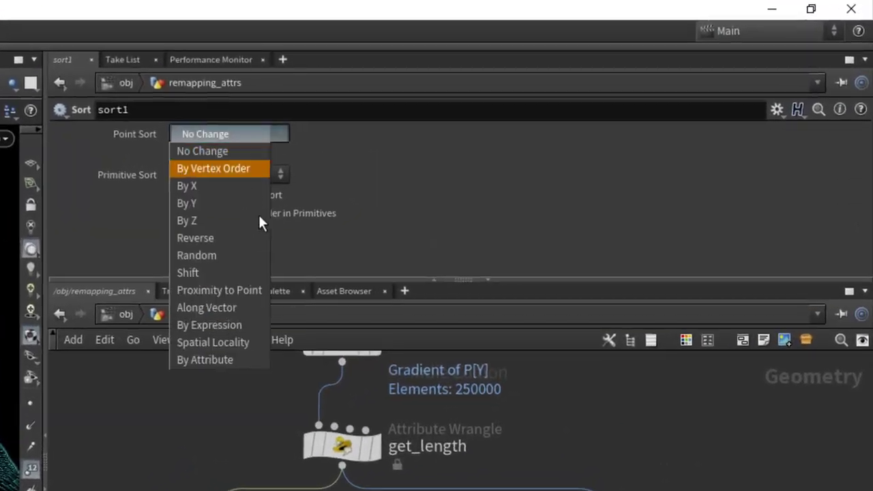
pyautogui.click(210, 360)
pyautogui.click(239, 159)
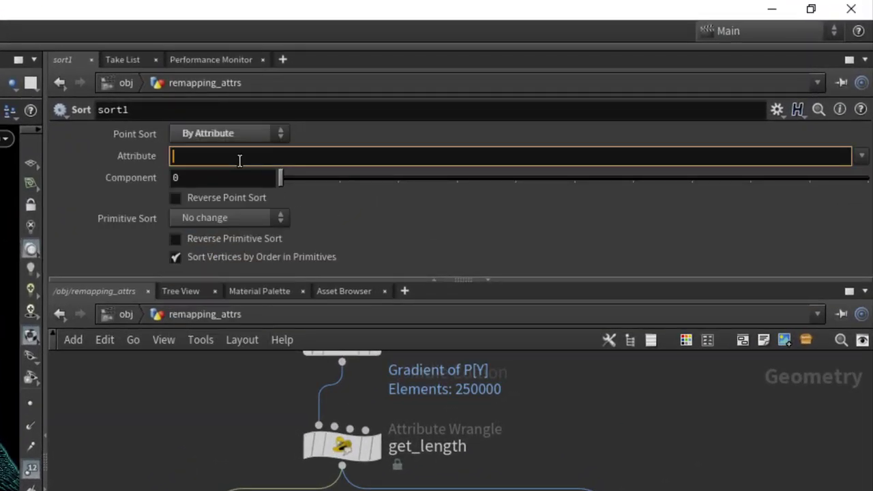
pyautogui.write('slope')
pyautogui.press('Return')
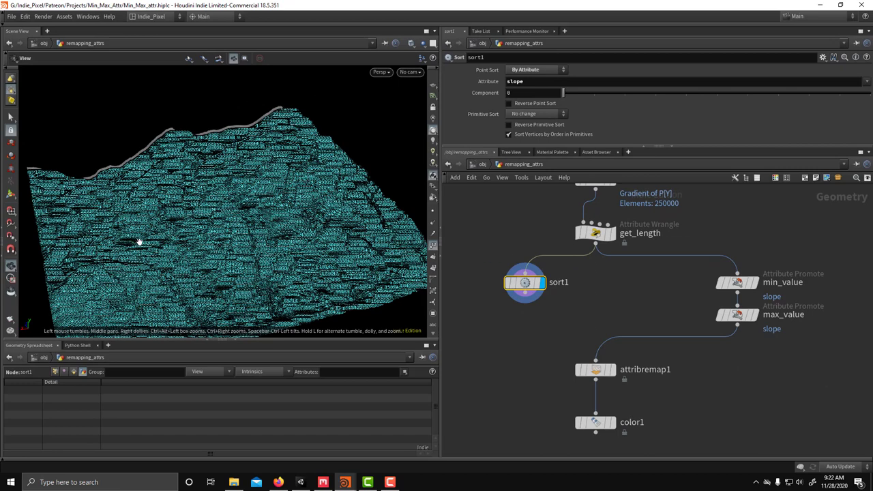
# Step: Add an Attribute Wrangle below sort1 and set Run Over to Detail (only once)
pyautogui.press('Tab')
pyautogui.write('wran')
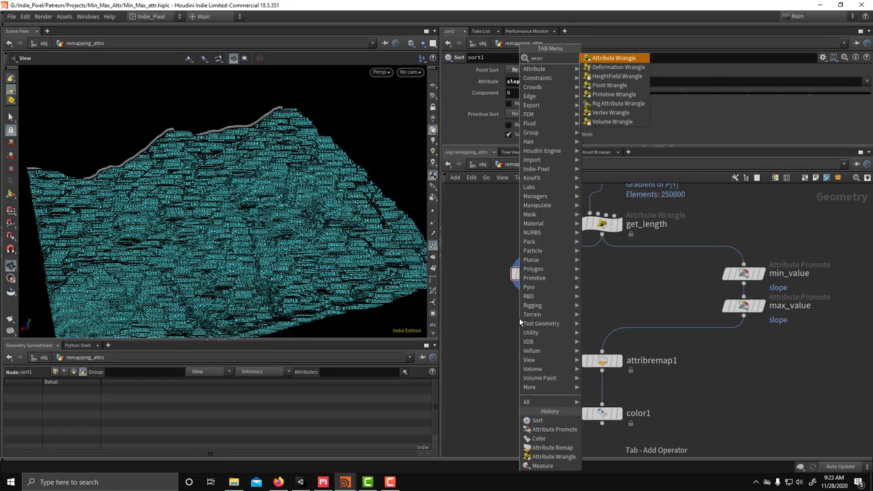
pyautogui.press('Return')
pyautogui.click(533, 311)
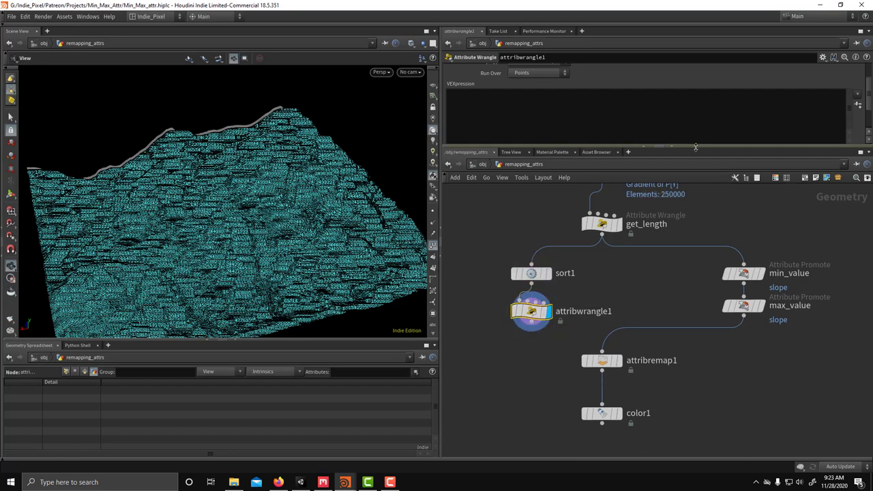
pyautogui.moveTo(695, 146); pyautogui.dragTo(695, 204)
pyautogui.click(539, 99)
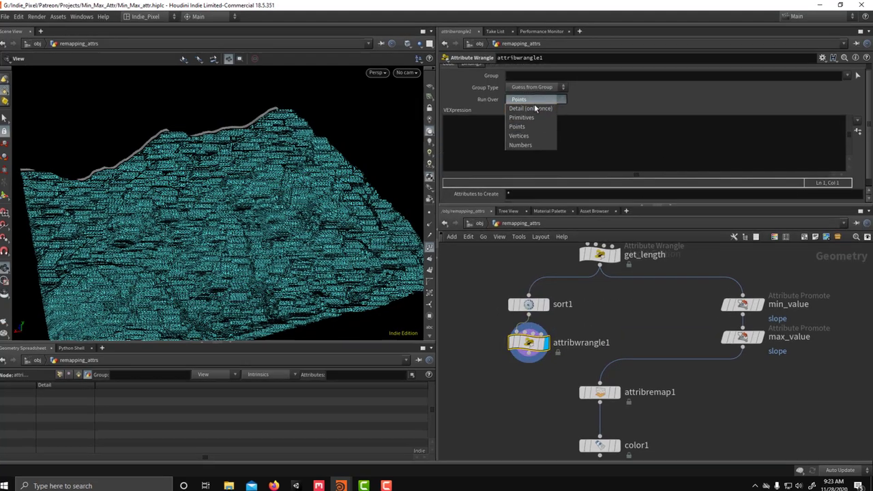
pyautogui.click(533, 107)
# Step: Write the VEX lines int npts = npoints(0) and f@min_slope reading point 0's slope
pyautogui.click(486, 134)
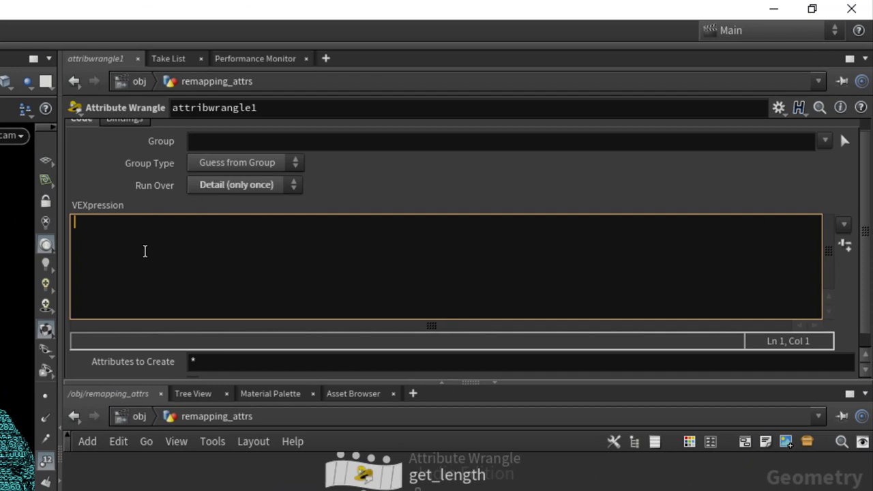
pyautogui.write('f@min_')
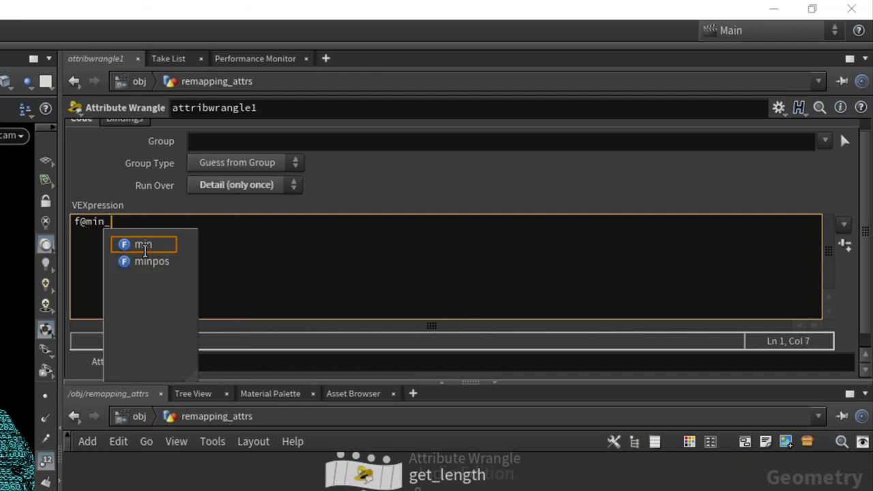
pyautogui.write('slope = poin')
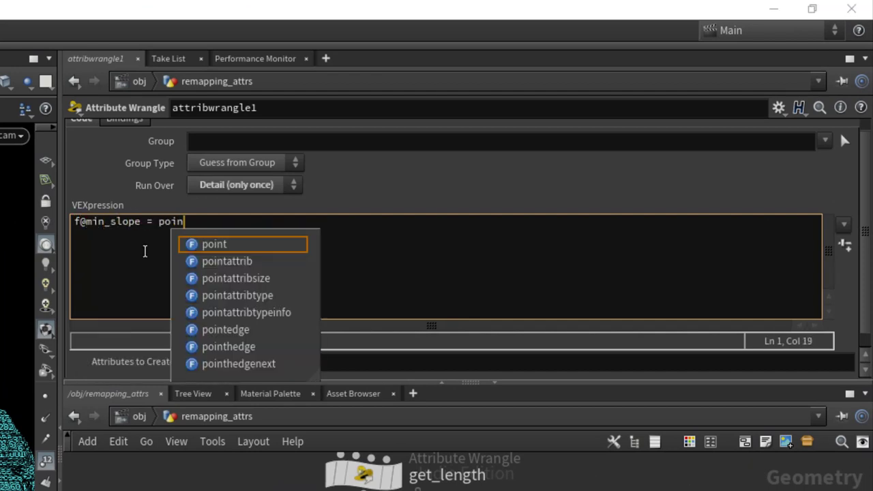
pyautogui.write('t()0, ')
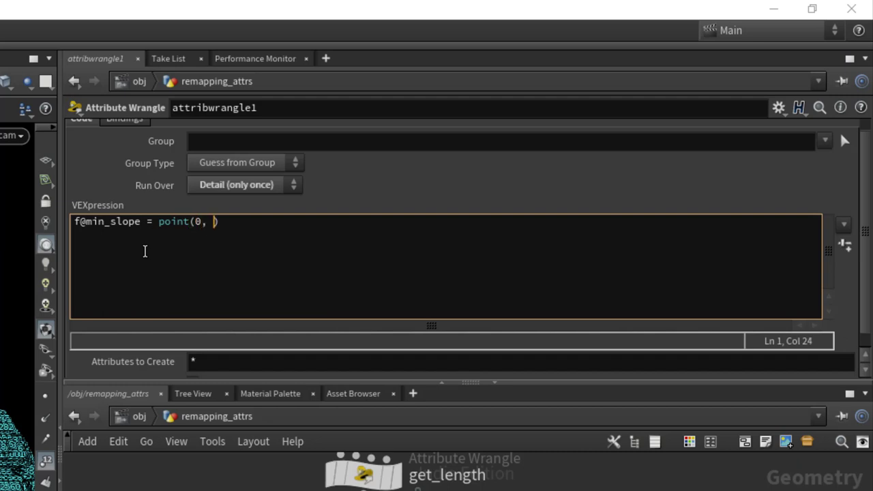
pyautogui.write('""')
pyautogui.write('slope"')
pyautogui.write(', 0')
pyautogui.press('Home')
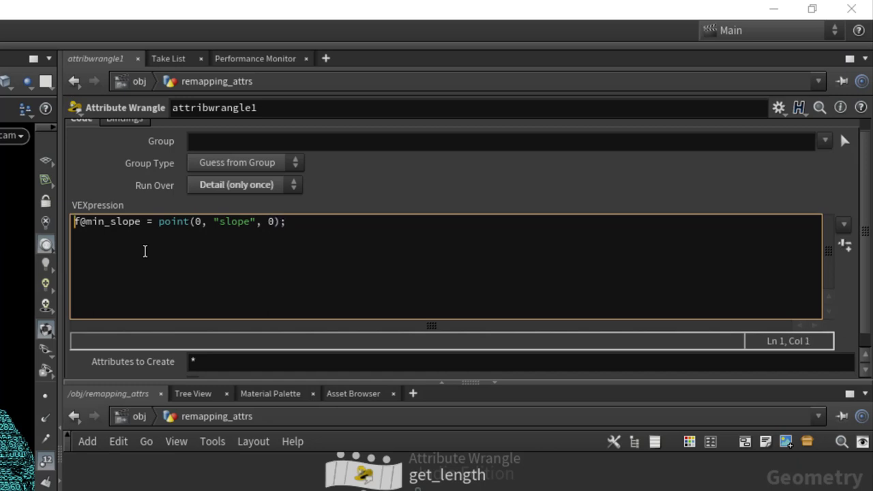
pyautogui.press('Return')
pyautogui.press('Up')
pyautogui.write('int n')
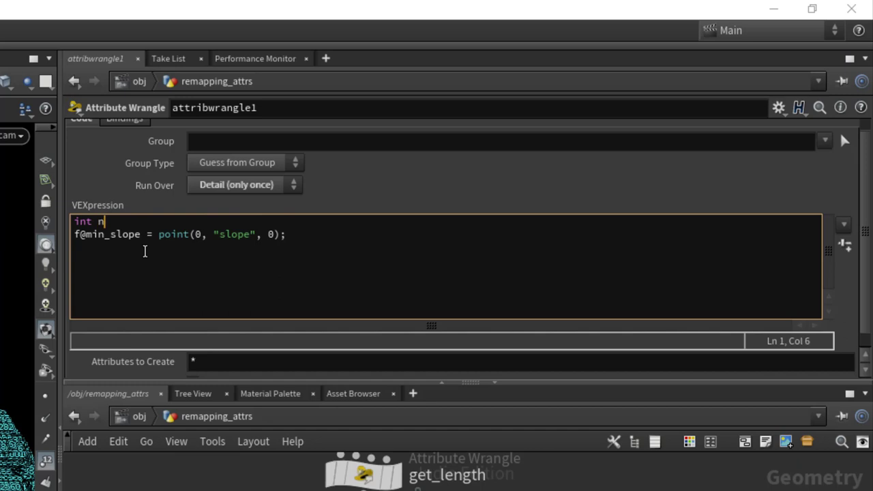
pyautogui.write('pts = ')
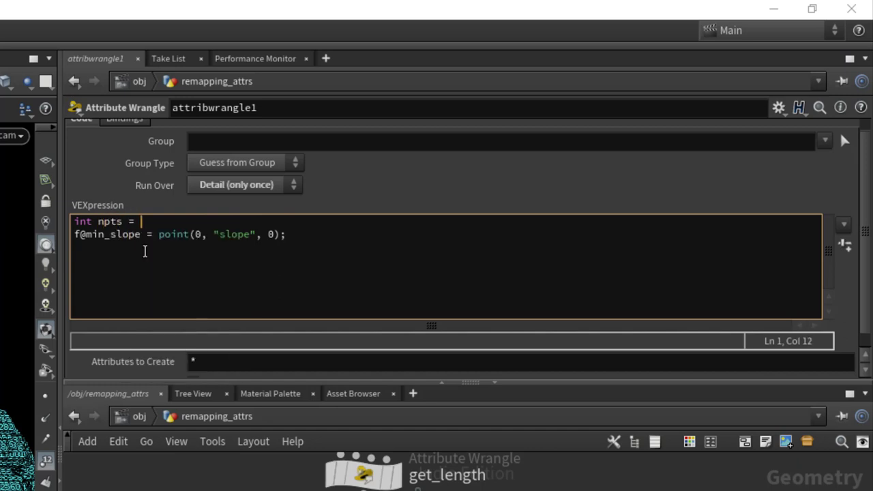
pyautogui.write('npoint')
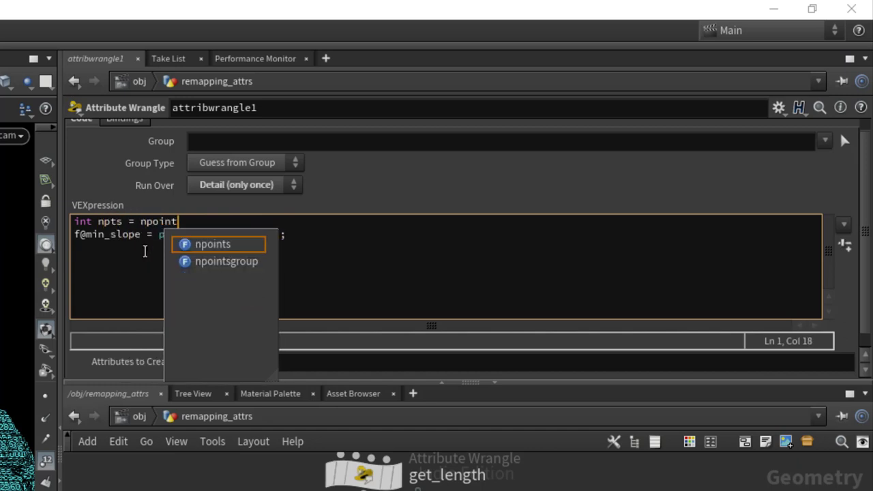
pyautogui.press('Return')
pyautogui.press('Left')
pyautogui.write('0')
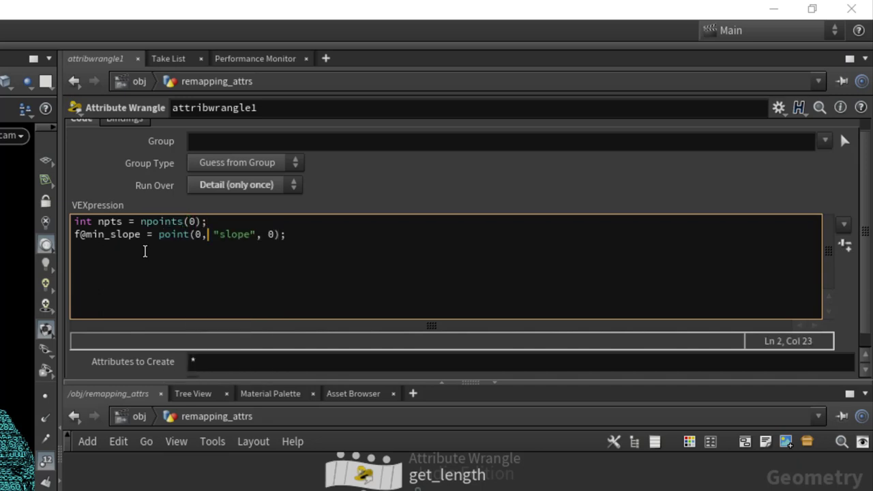
# Step: Add an f@max_slope line reading the slope of point npts-1
pyautogui.hotkey('shift', 'Home')
pyautogui.hotkey('ctrl', 'c')
pyautogui.press('End')
pyautogui.press('Return')
pyautogui.hotkey('ctrl', 'v')
pyautogui.hotkey('ctrl', 'Left')
pyautogui.hotkey('ctrl', 'Left')
pyautogui.hotkey('ctrl', 'Left')
pyautogui.hotkey('ctrl', 'Left')
pyautogui.hotkey('ctrl', 'Left')
pyautogui.hotkey('ctrl', 'Left')
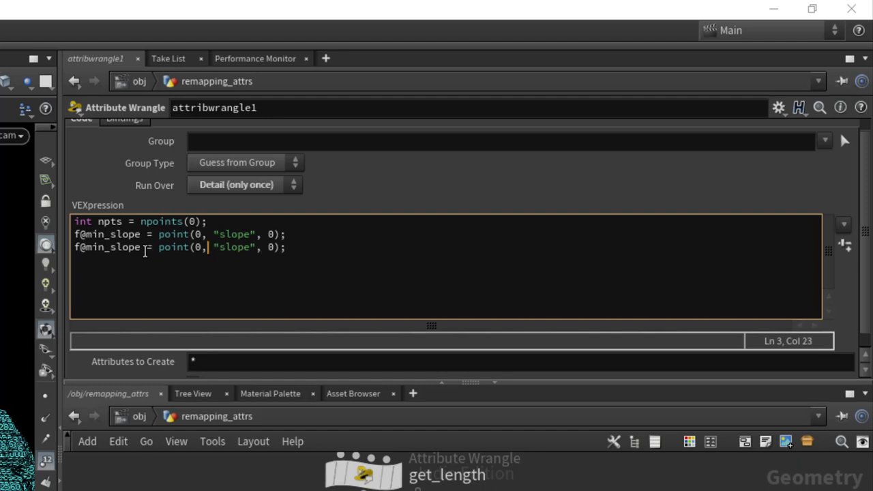
pyautogui.press('BackSpace')
pyautogui.press('BackSpace')
pyautogui.write('ax')
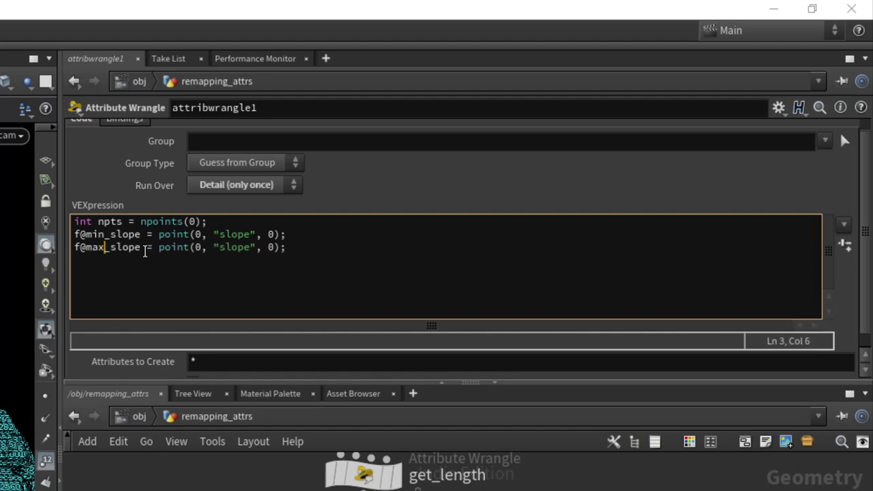
pyautogui.press('End')
pyautogui.press('BackSpace')
pyautogui.write('npts-1')
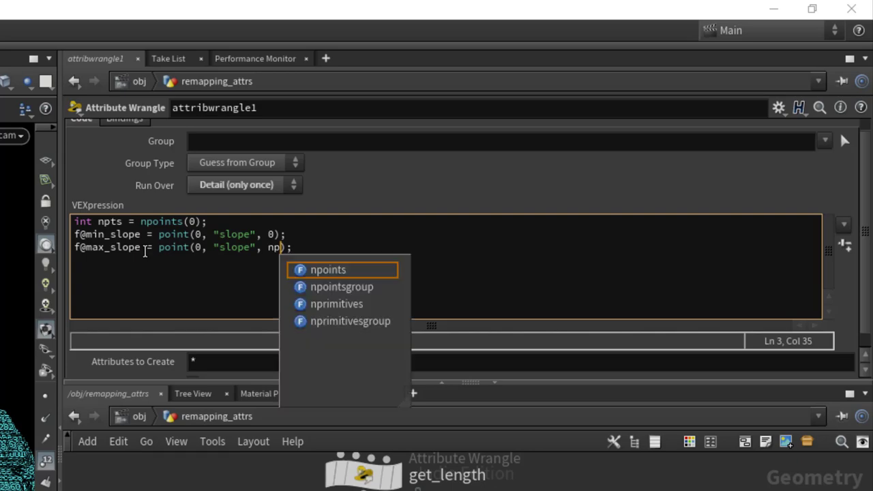
pyautogui.press('Right')
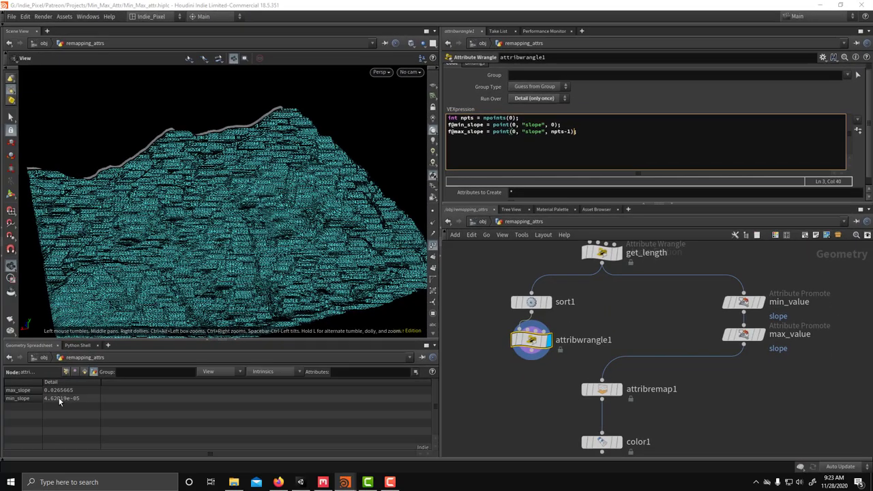
# Step: Wire attribwrangle1 into attribremap1 and view the slope heat map from color1
pyautogui.click(532, 359)
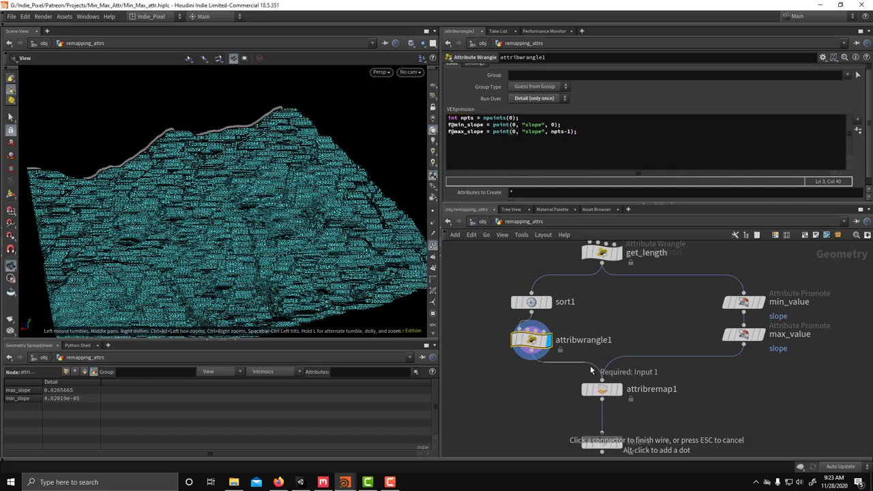
pyautogui.click(602, 380)
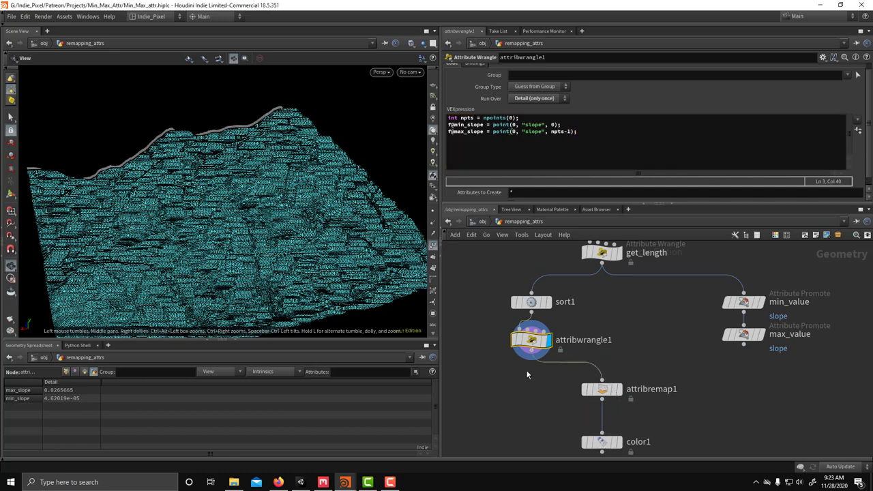
pyautogui.click(602, 390)
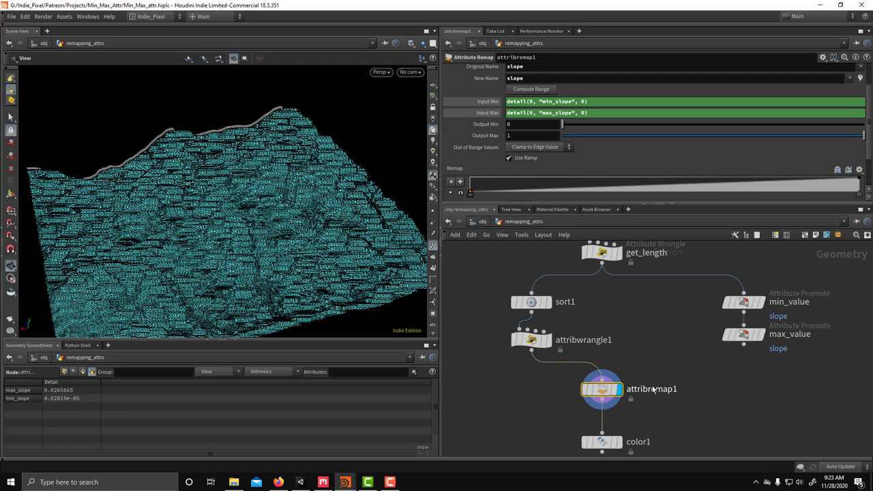
pyautogui.moveTo(609, 394); pyautogui.dragTo(613, 349, button='middle')
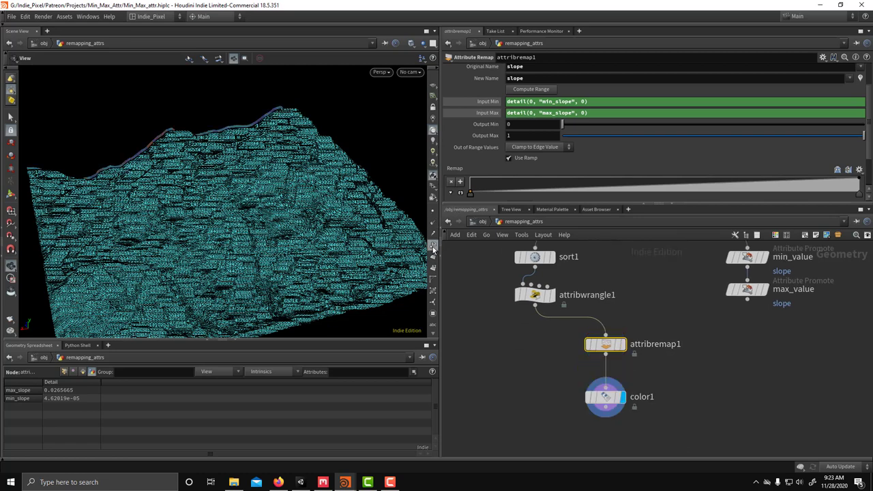
pyautogui.moveTo(382, 242); pyautogui.dragTo(259, 236)
pyautogui.scroll(-2, 576, 325)
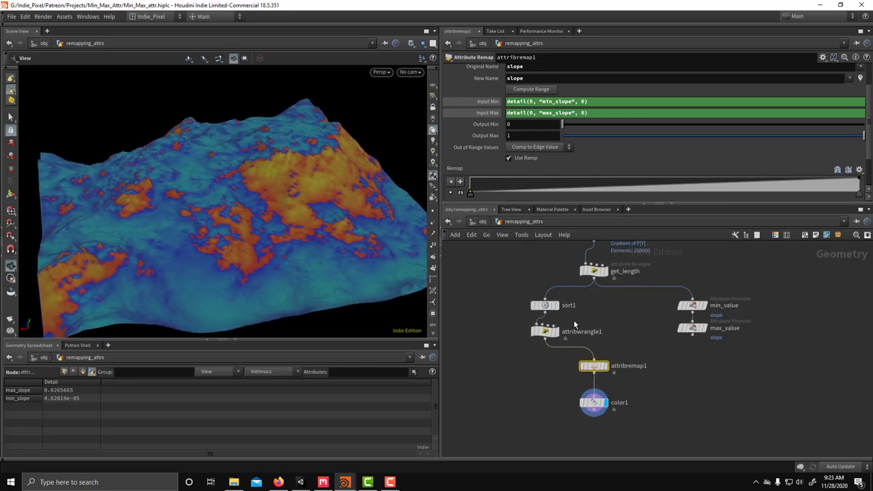